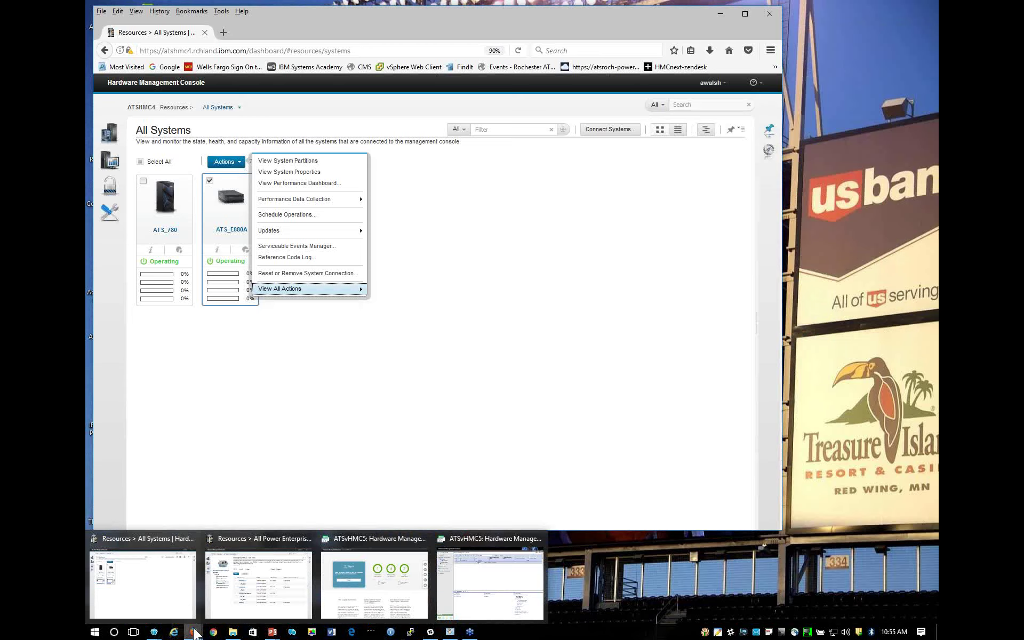
Bring the ATSHMC4 All Systems window to the front and dismiss its open list of system actions.
{"action": "mouse_move", "coordinate": [195, 623]}
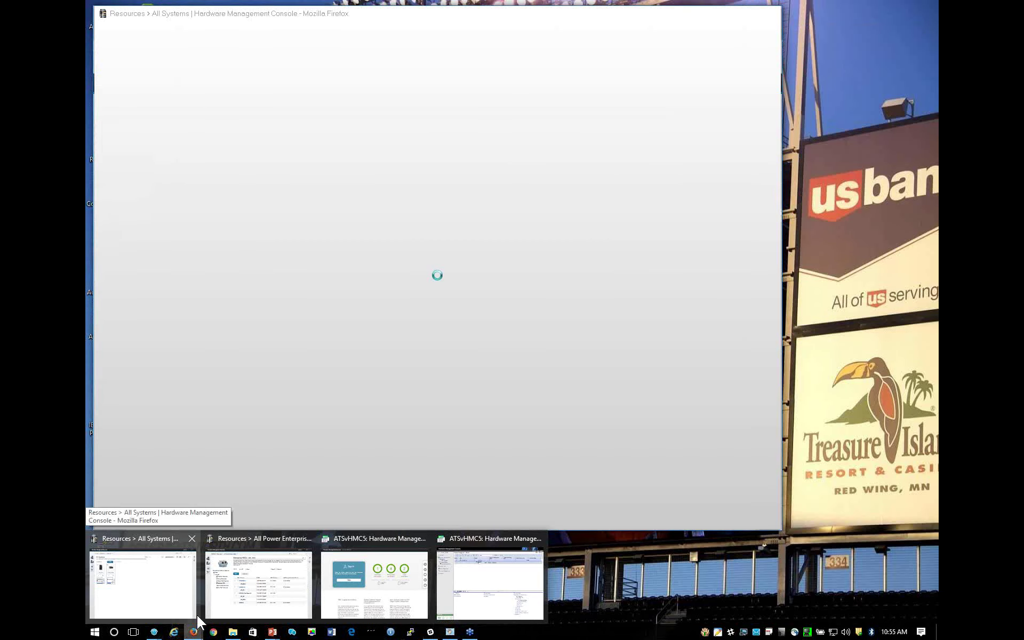
{"action": "left_click", "coordinate": [195, 613]}
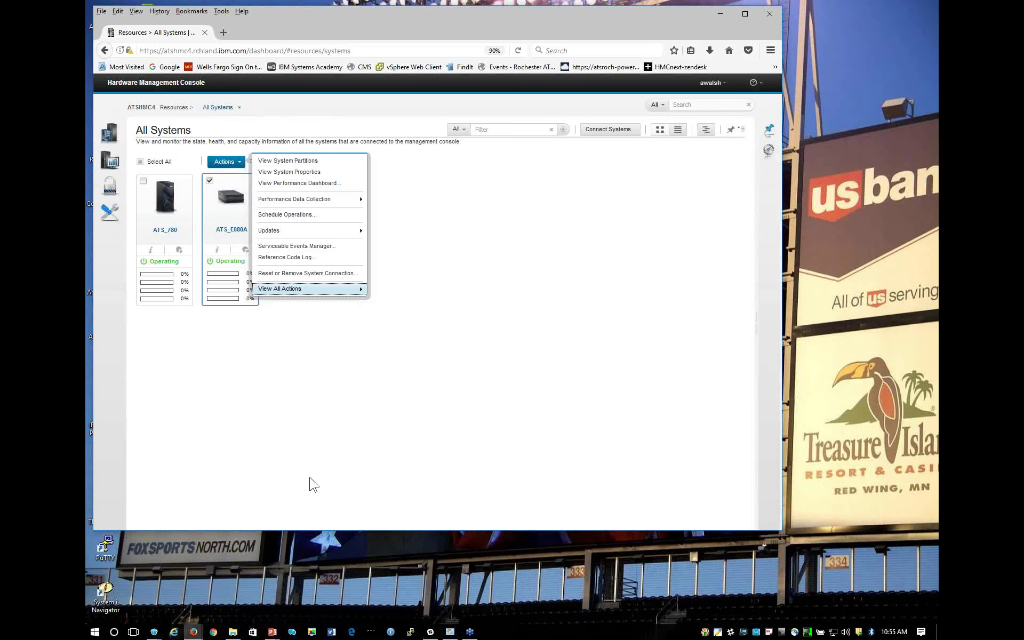
{"action": "left_click", "coordinate": [290, 360]}
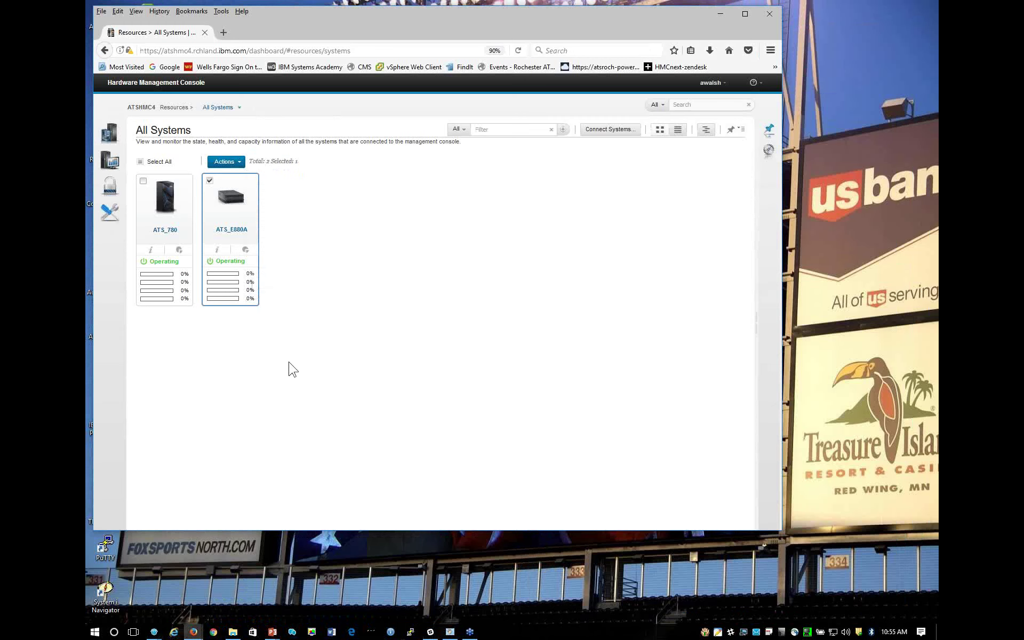
Arrange the ATSHMC3 pool window and the ATSvHMC5 console window in a cascade over ATSHMC4, with ATSvHMC5 in front.
{"action": "mouse_move", "coordinate": [193, 632]}
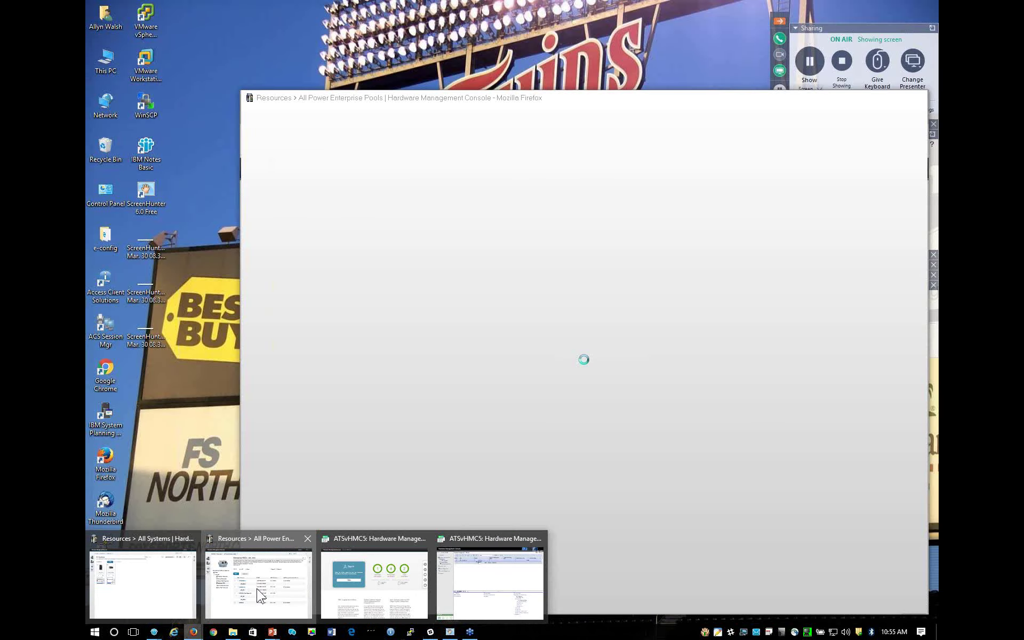
{"action": "left_click", "coordinate": [260, 594]}
{"action": "left_click_drag", "start_coordinate": [484, 103], "coordinate": [475, 92]}
{"action": "mouse_move", "coordinate": [195, 634]}
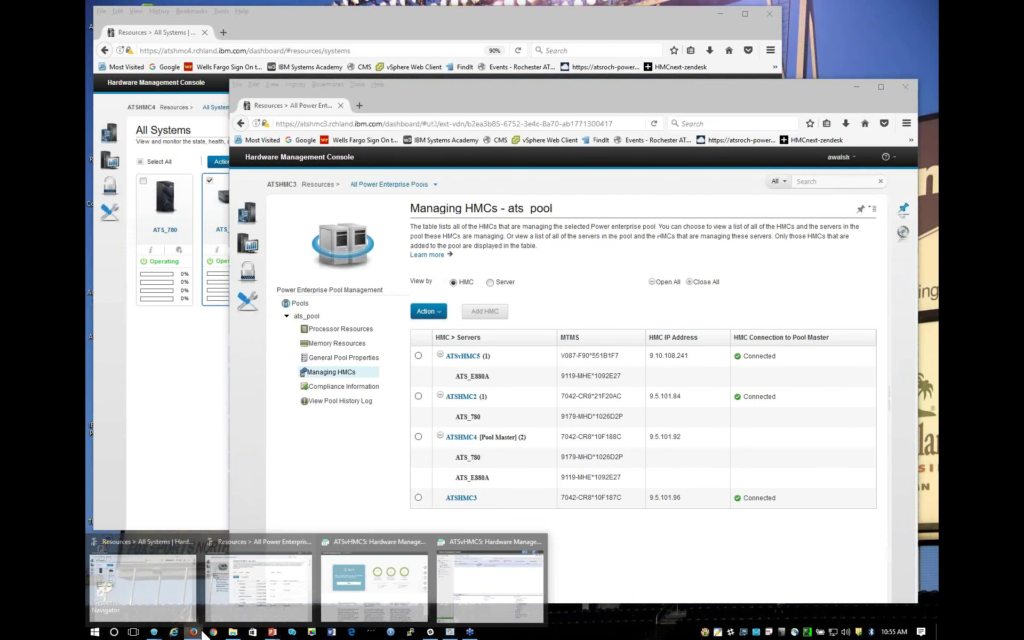
{"action": "left_click", "coordinate": [473, 592]}
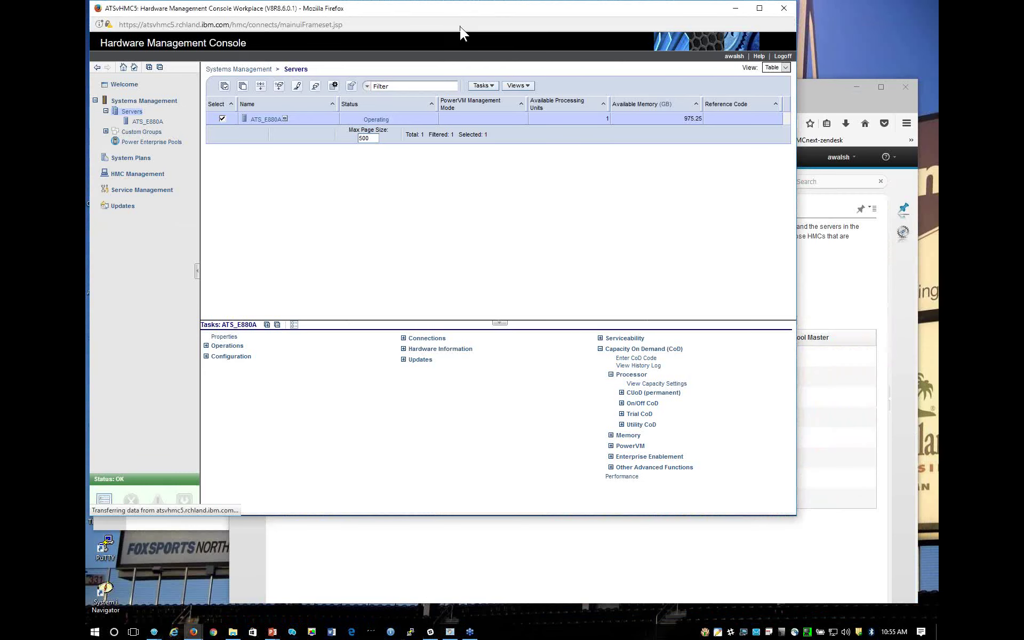
{"action": "left_click_drag", "start_coordinate": [451, 21], "coordinate": [642, 111]}
{"action": "left_click", "coordinate": [260, 88]}
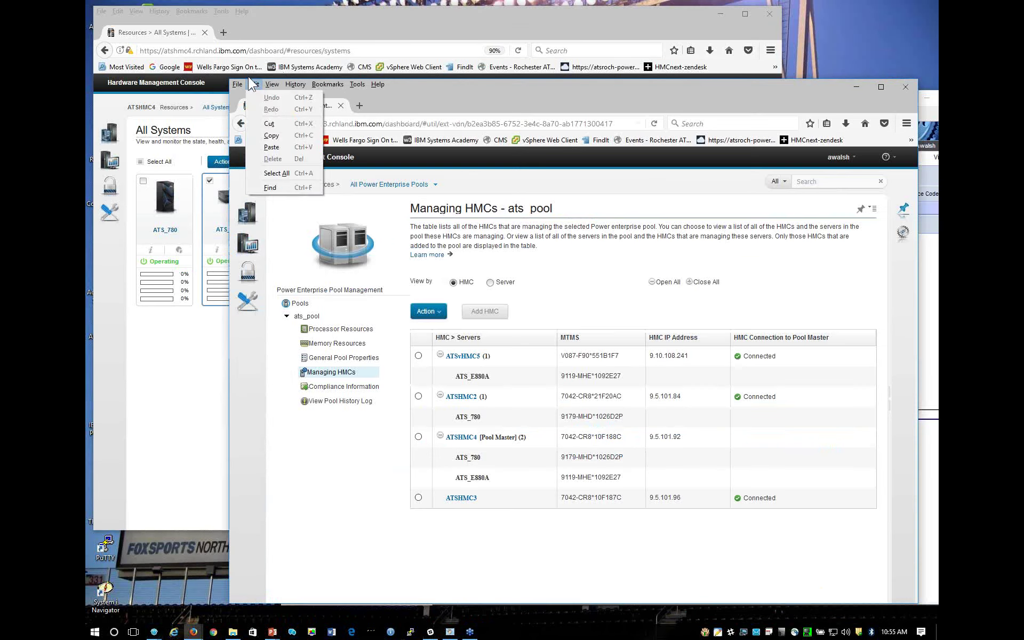
{"action": "left_click_drag", "start_coordinate": [408, 84], "coordinate": [352, 54]}
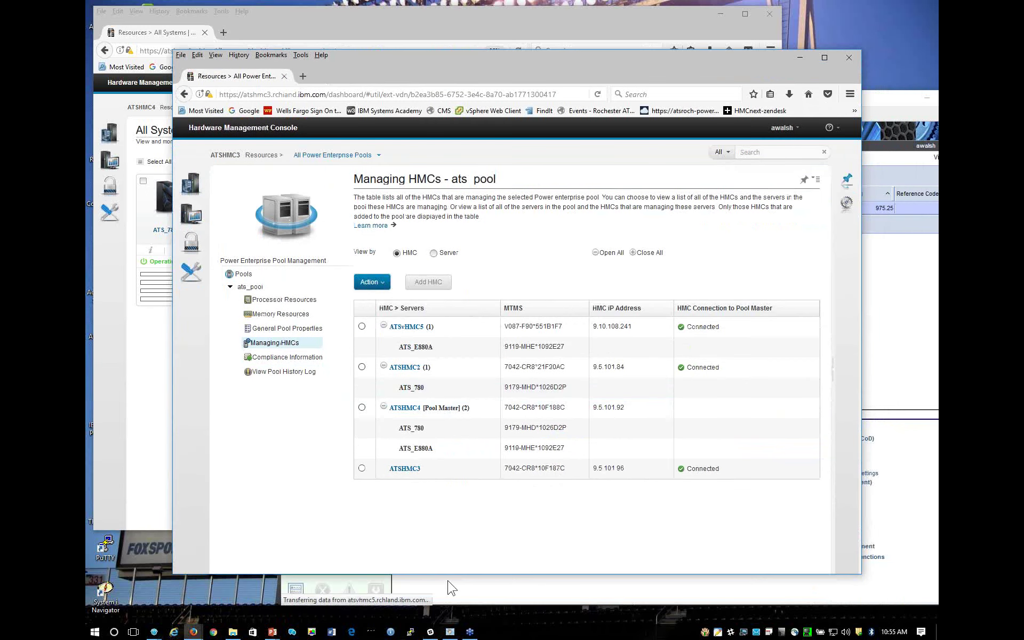
{"action": "left_click", "coordinate": [465, 603]}
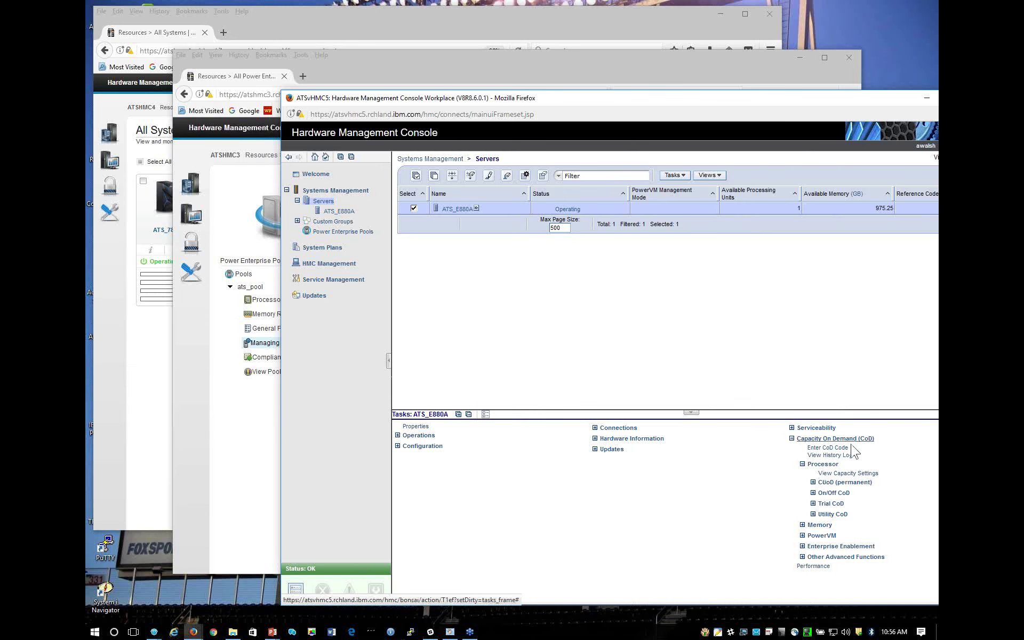
View the Capacity on Demand processor capacity settings of server ATS_E880A on ATSvHMC5, then close them.
{"action": "left_click", "coordinate": [828, 473]}
{"action": "left_click", "coordinate": [848, 474]}
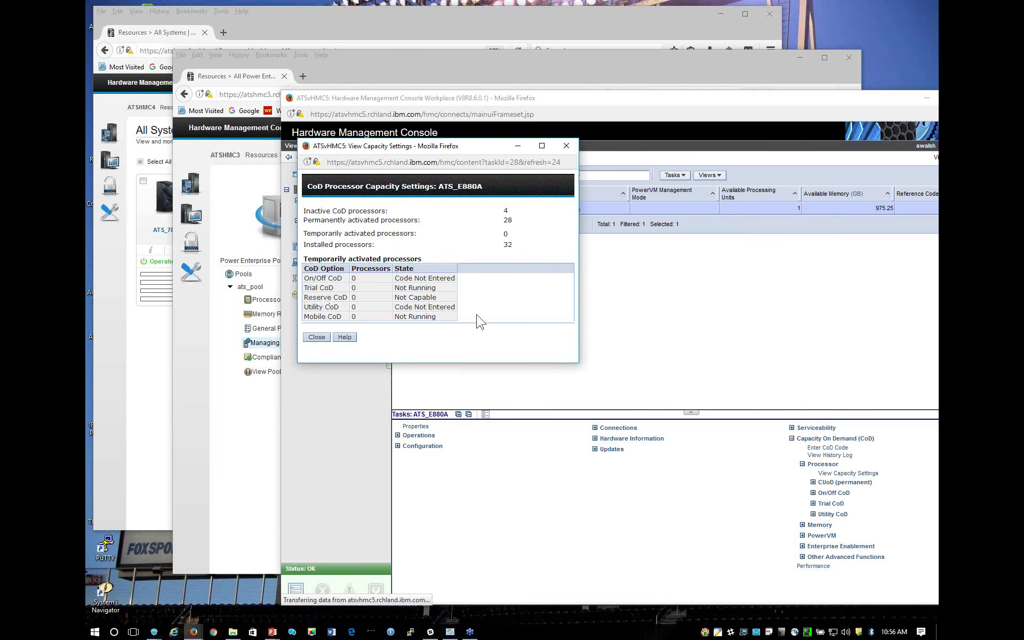
{"action": "left_click", "coordinate": [317, 341]}
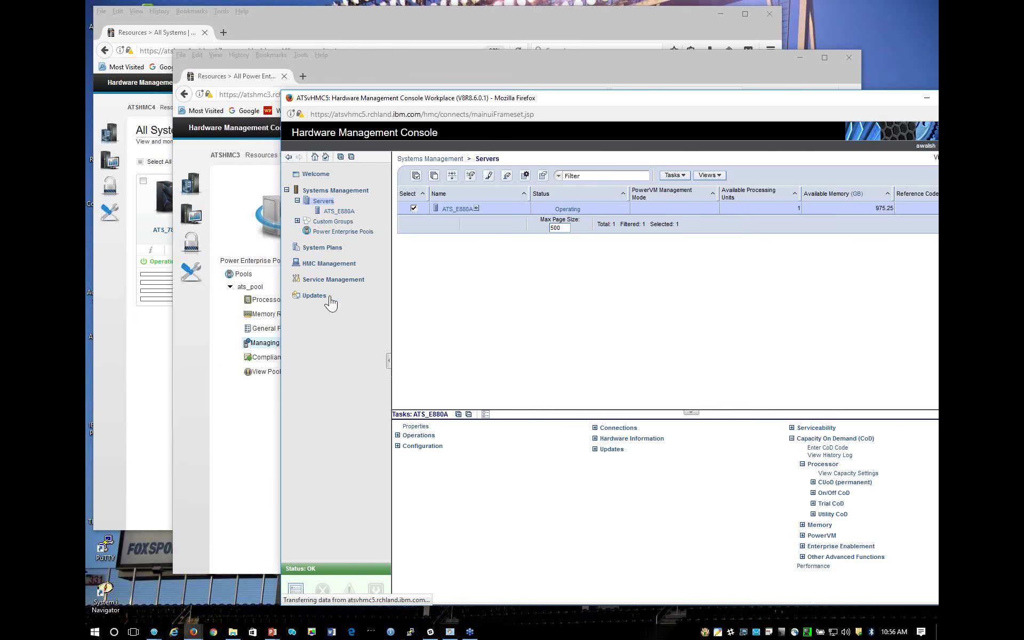
Look at the Power Enterprise Pools overview on ATSvHMC5 and go back to the console's Welcome page.
{"action": "left_click", "coordinate": [346, 232]}
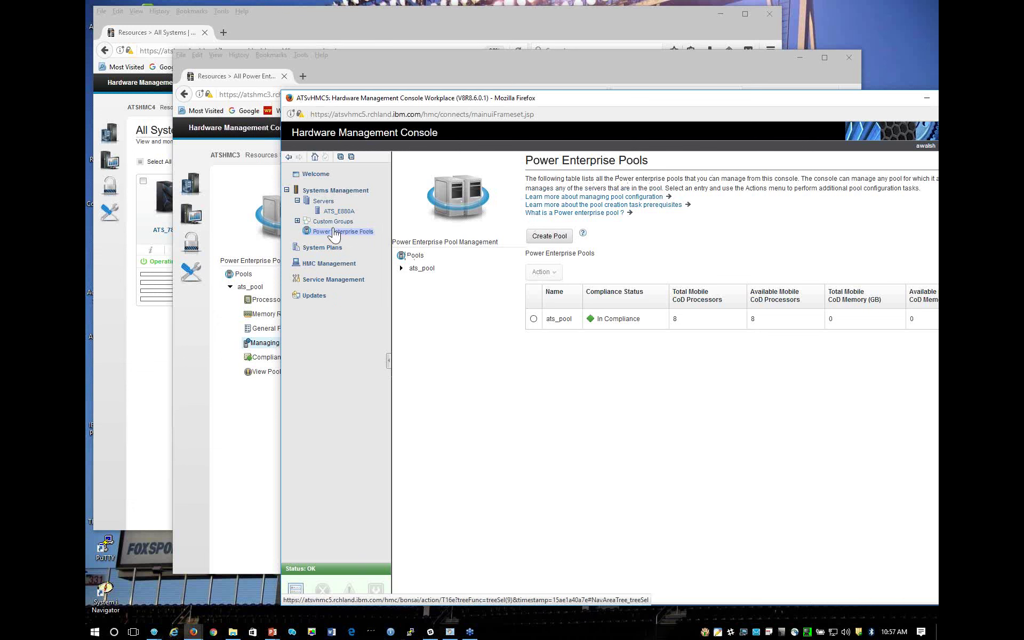
{"action": "left_click", "coordinate": [316, 179]}
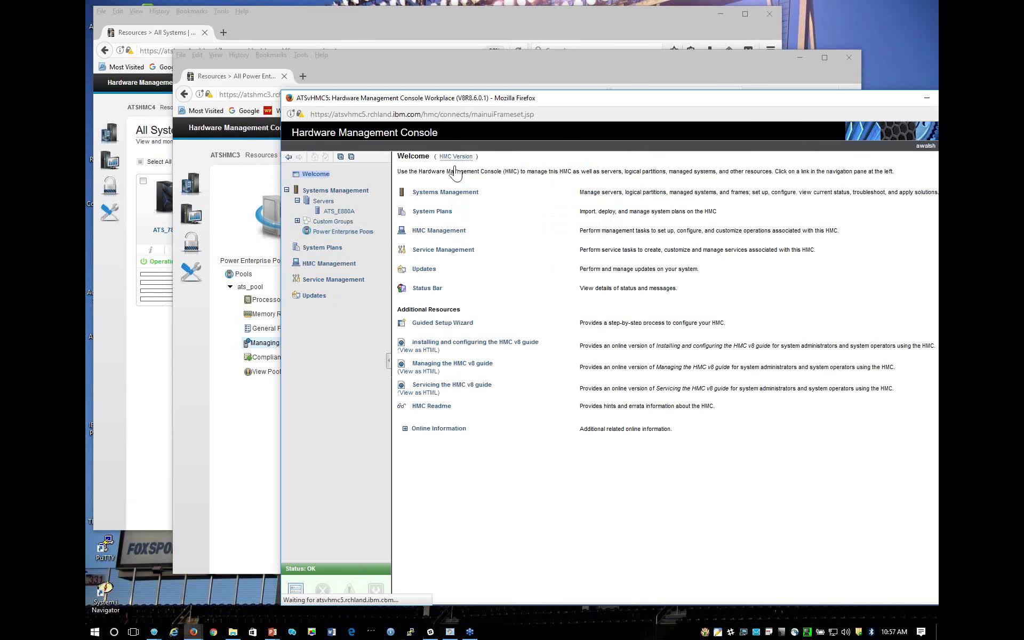
{"action": "mouse_move", "coordinate": [457, 163]}
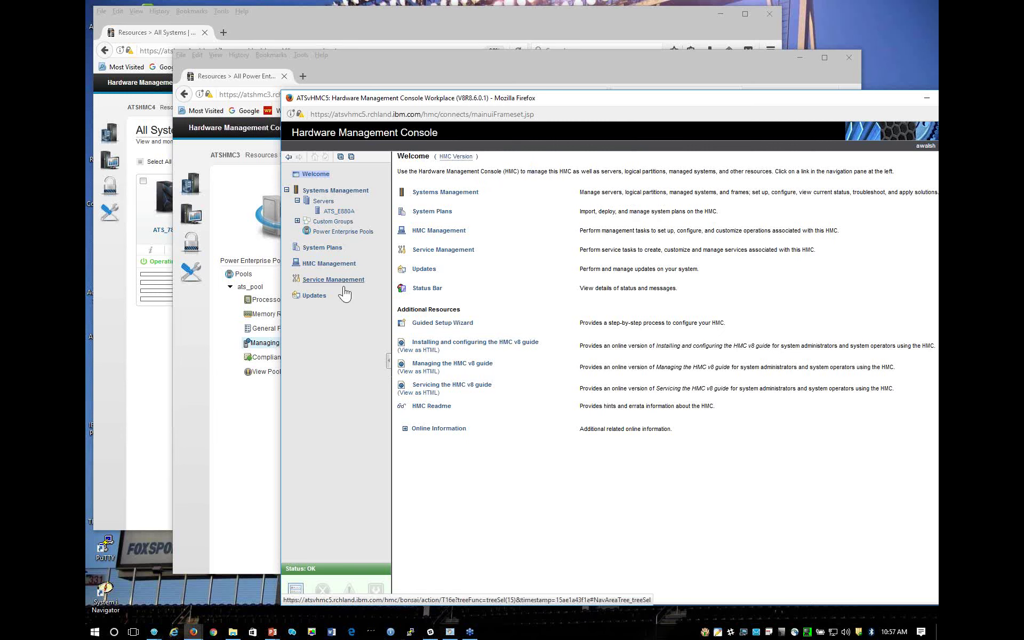
Reopen Power Enterprise Pools and examine the processor resources of ats_pool on ATSvHMC5.
{"action": "left_click", "coordinate": [343, 233]}
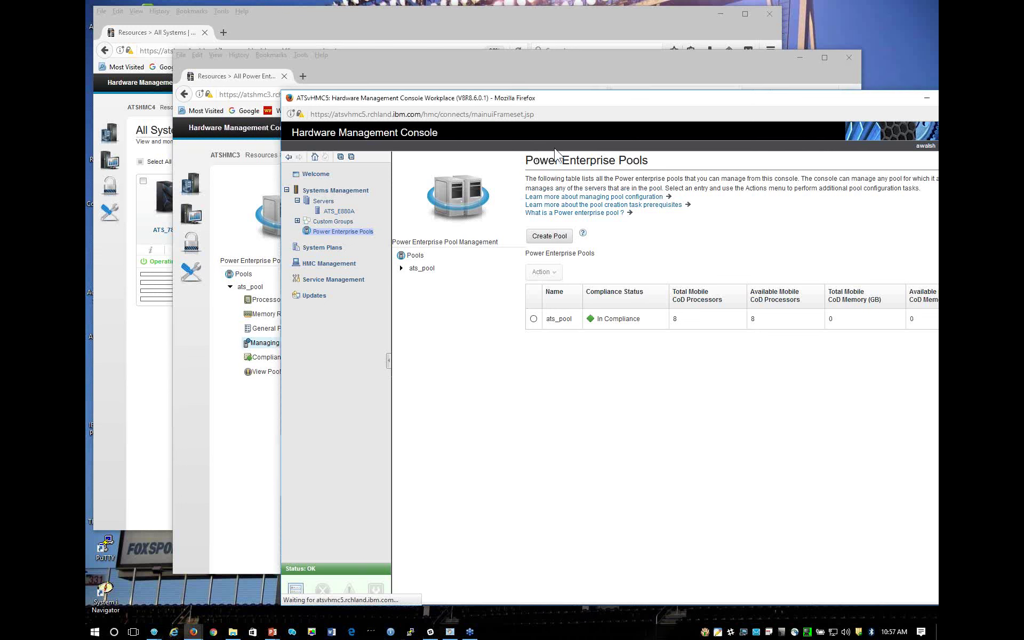
{"action": "left_click", "coordinate": [402, 268]}
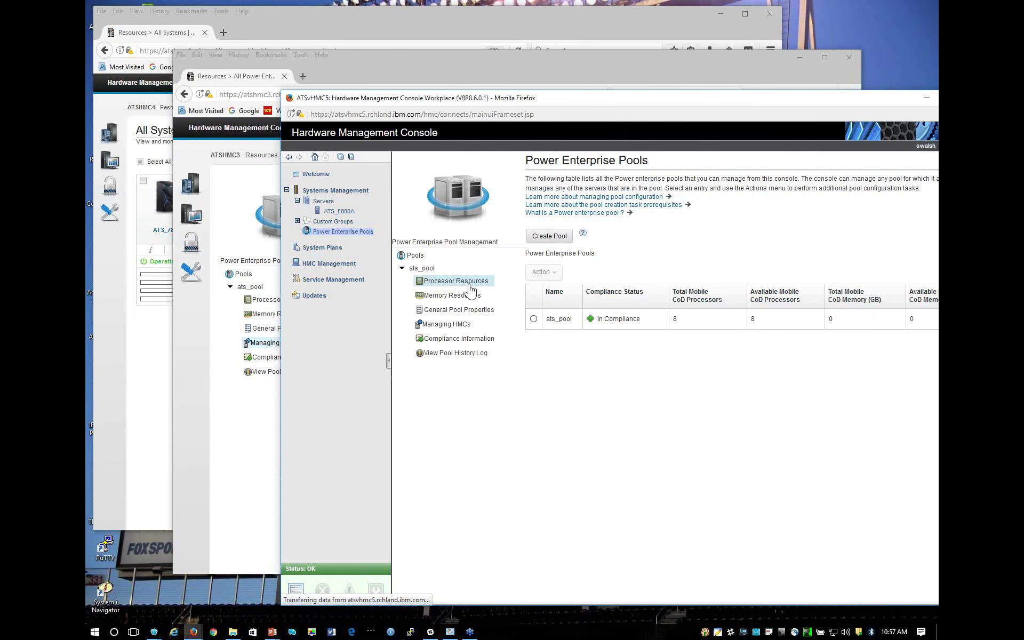
{"action": "left_click", "coordinate": [439, 284]}
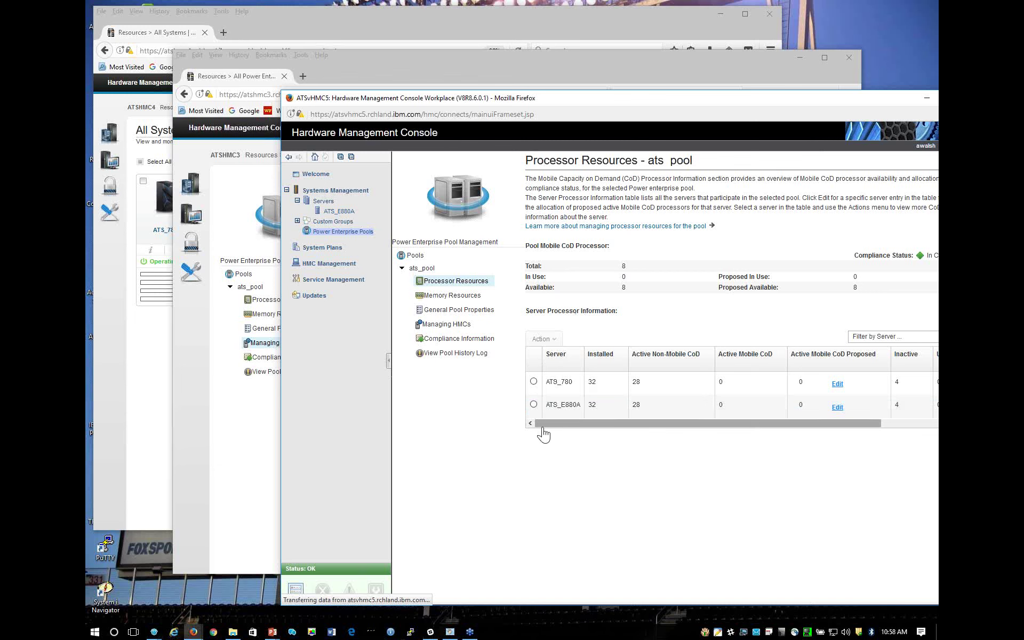
Set ATSHMC3 as the master HMC of ats_pool from its Managing HMCs page and confirm the change.
{"action": "left_click", "coordinate": [440, 324]}
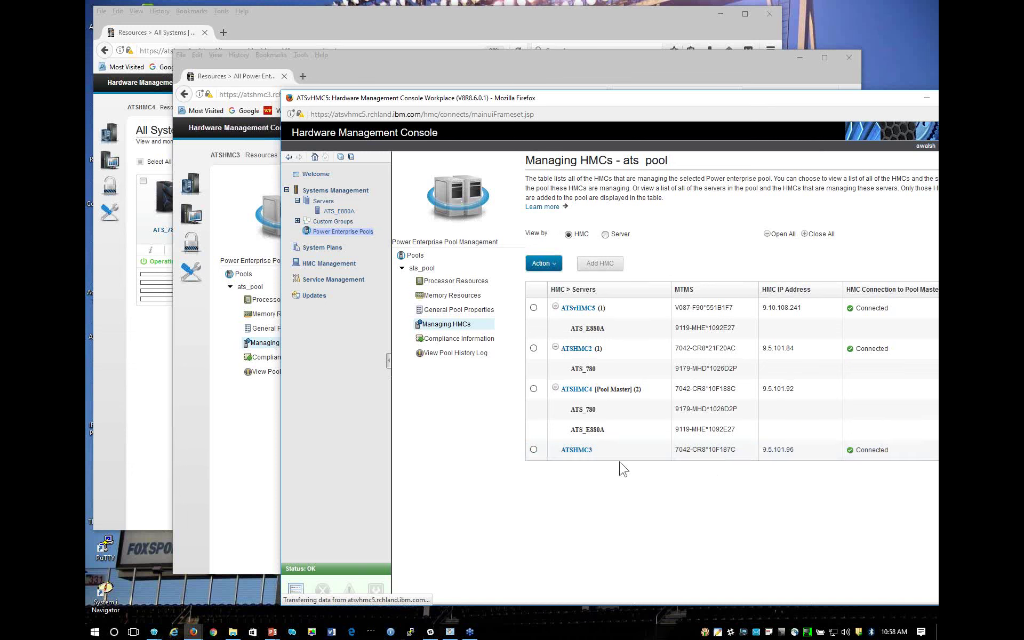
{"action": "left_click", "coordinate": [534, 449]}
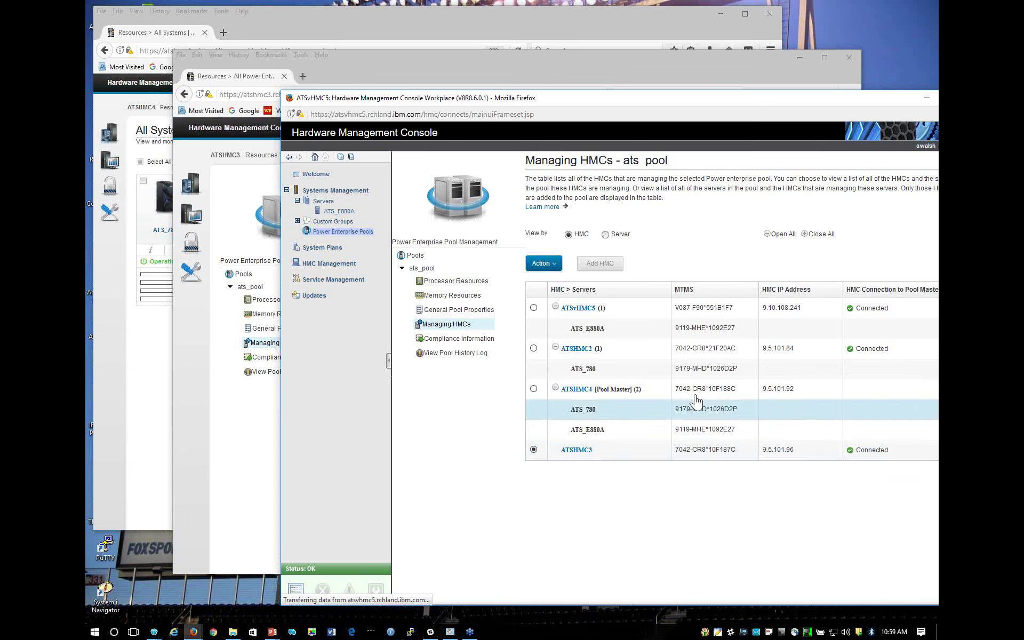
{"action": "left_click", "coordinate": [548, 264]}
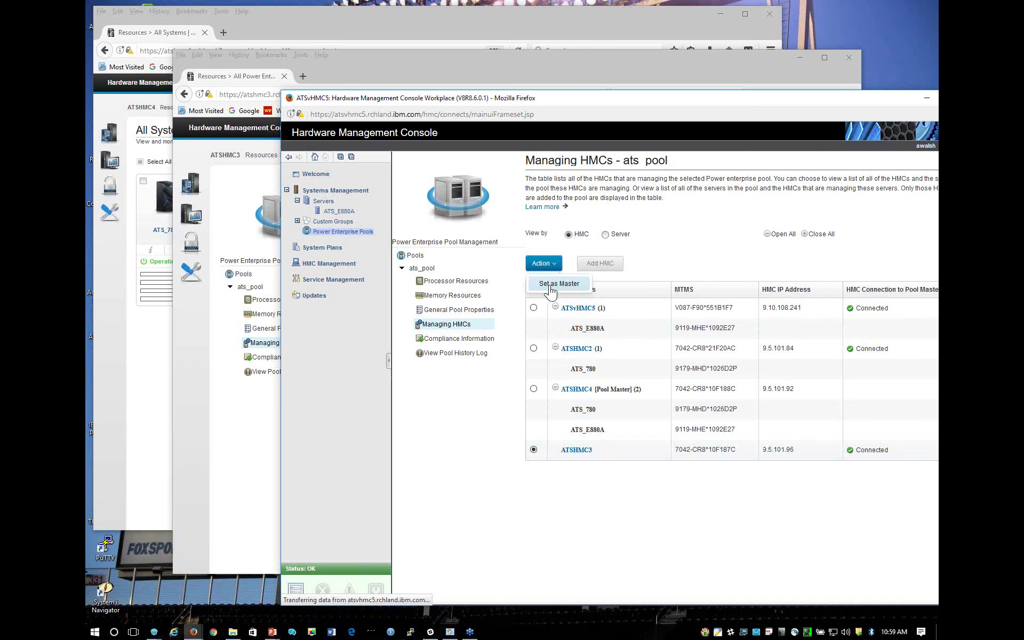
{"action": "left_click", "coordinate": [552, 290]}
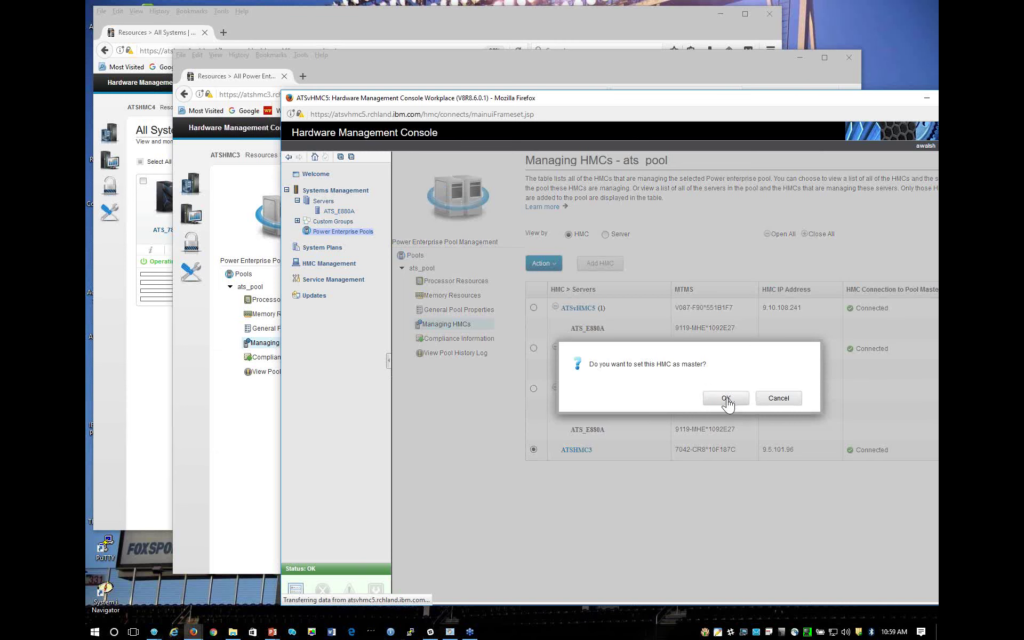
{"action": "left_click", "coordinate": [726, 399]}
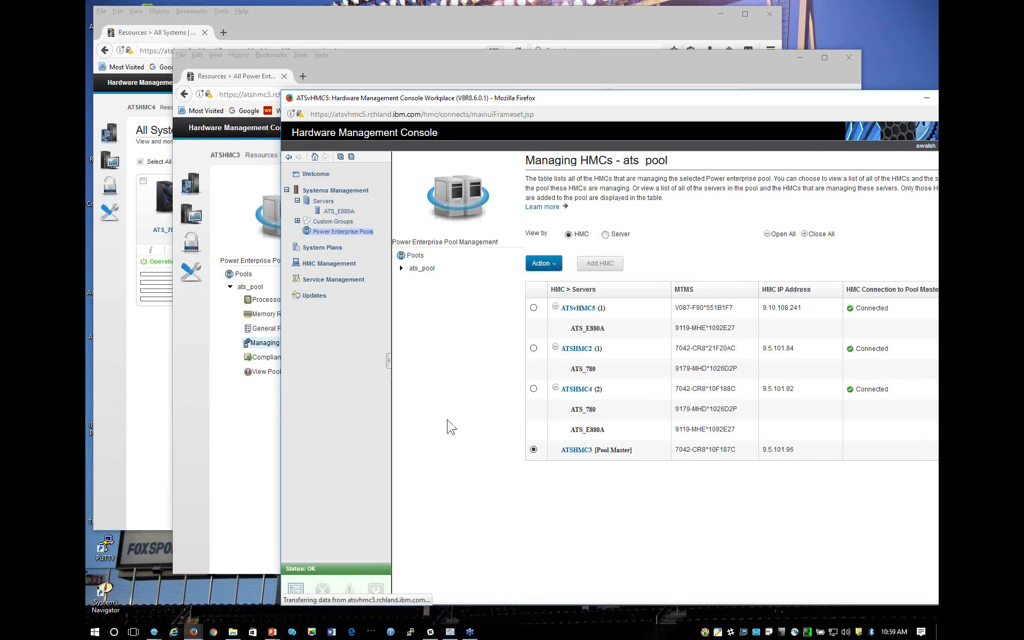
Switch to the ATSHMC4 console and view the processor, memory and I/O properties of system ATS_E880A.
{"action": "left_click", "coordinate": [250, 474]}
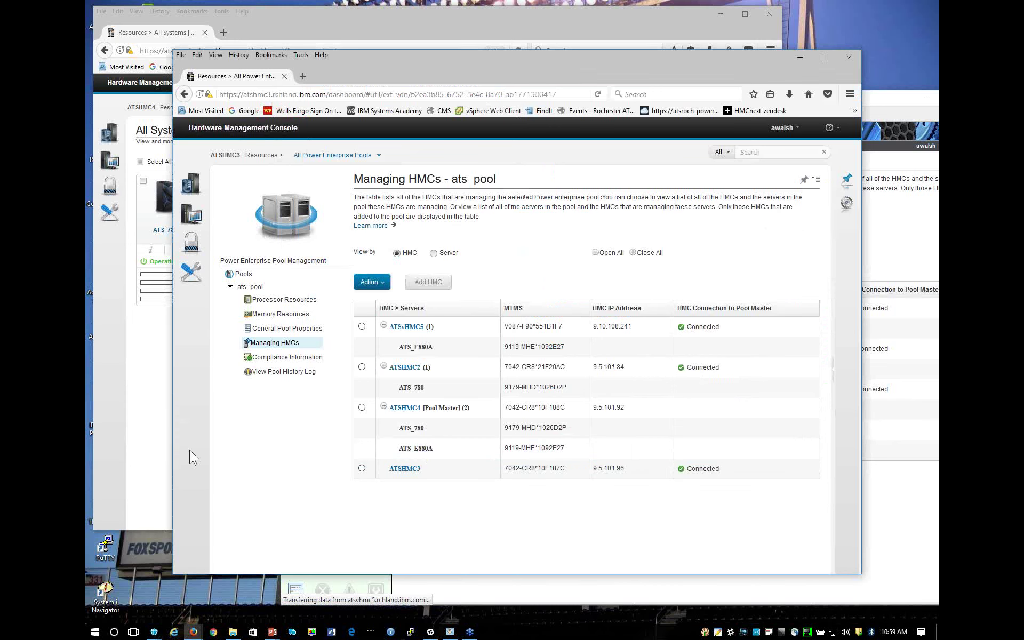
{"action": "left_click", "coordinate": [154, 402]}
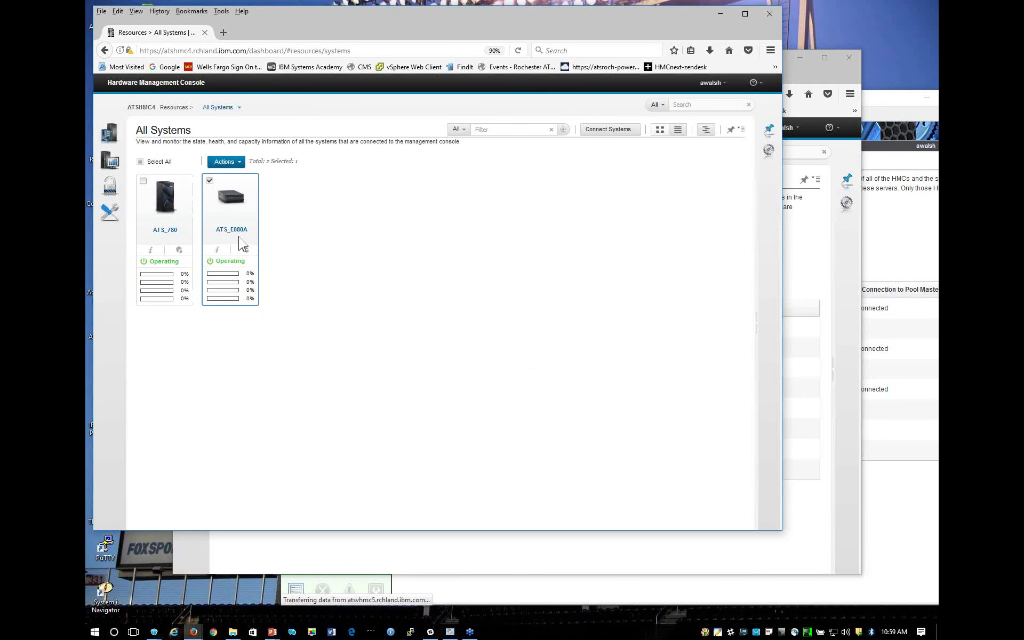
{"action": "left_click", "coordinate": [237, 165]}
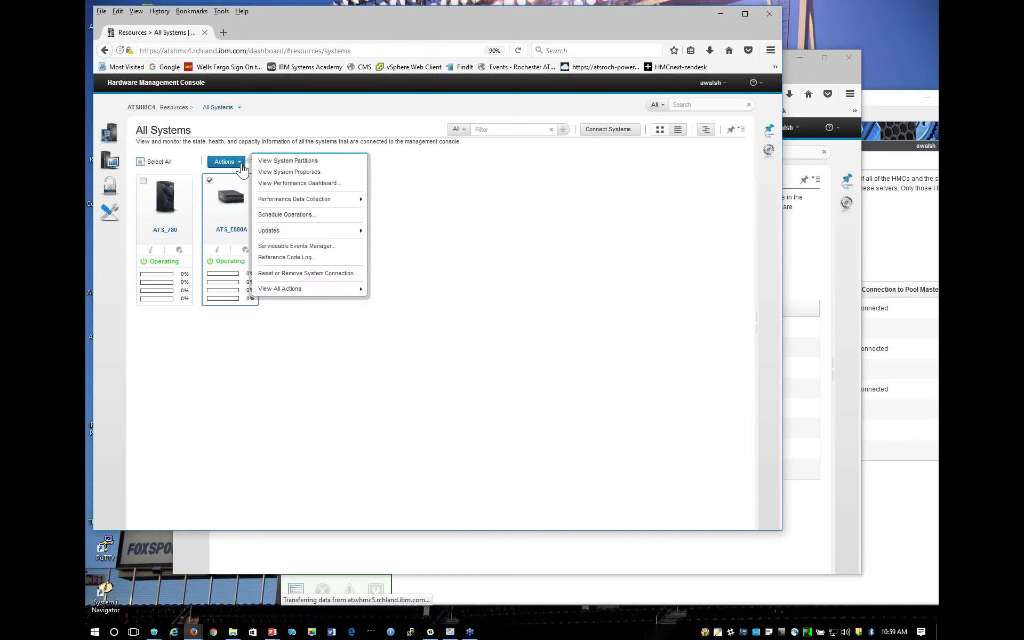
{"action": "left_click", "coordinate": [287, 175]}
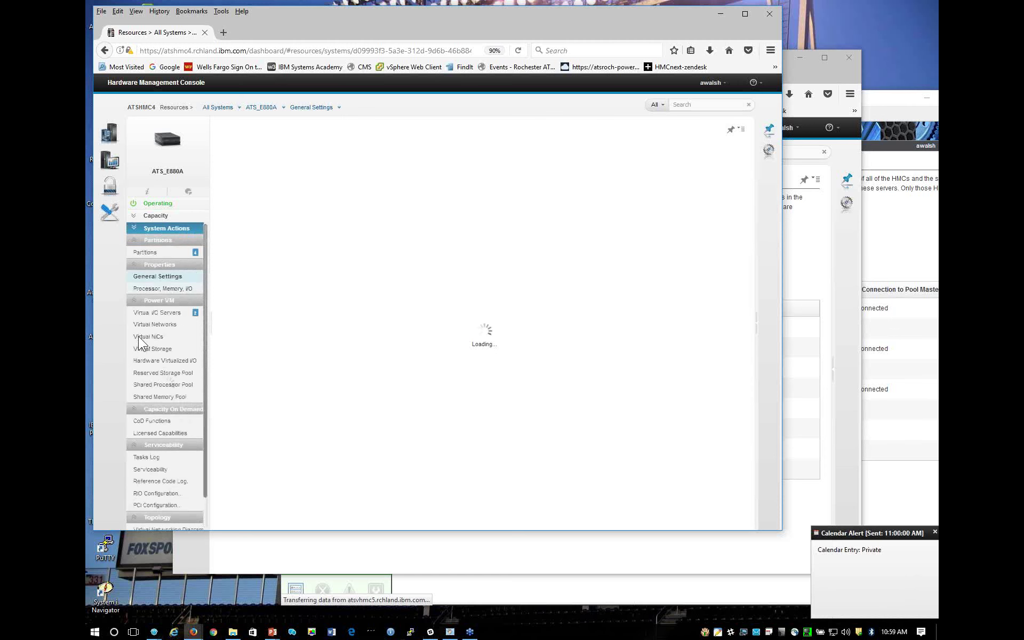
{"action": "left_click", "coordinate": [165, 289]}
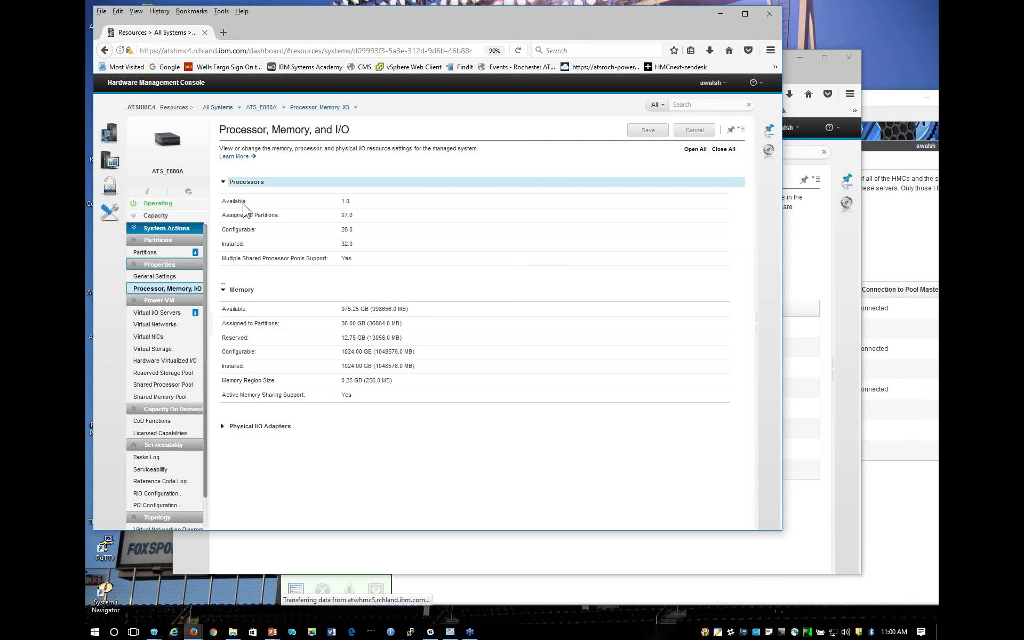
Open the processor properties of partition i089raw on ATS_E880A.
{"action": "left_click", "coordinate": [251, 108]}
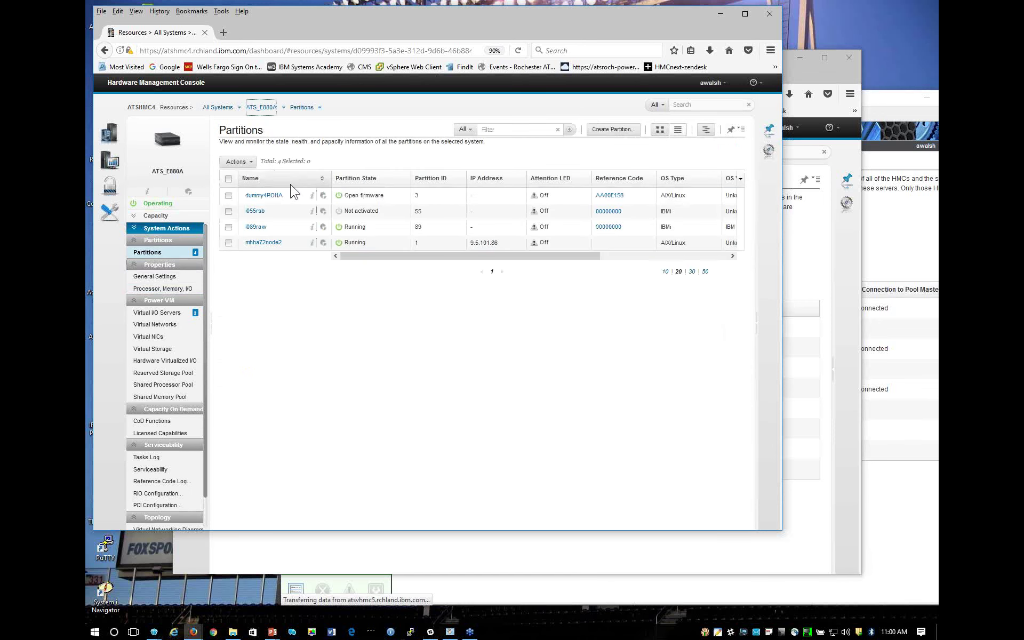
{"action": "left_click", "coordinate": [229, 227]}
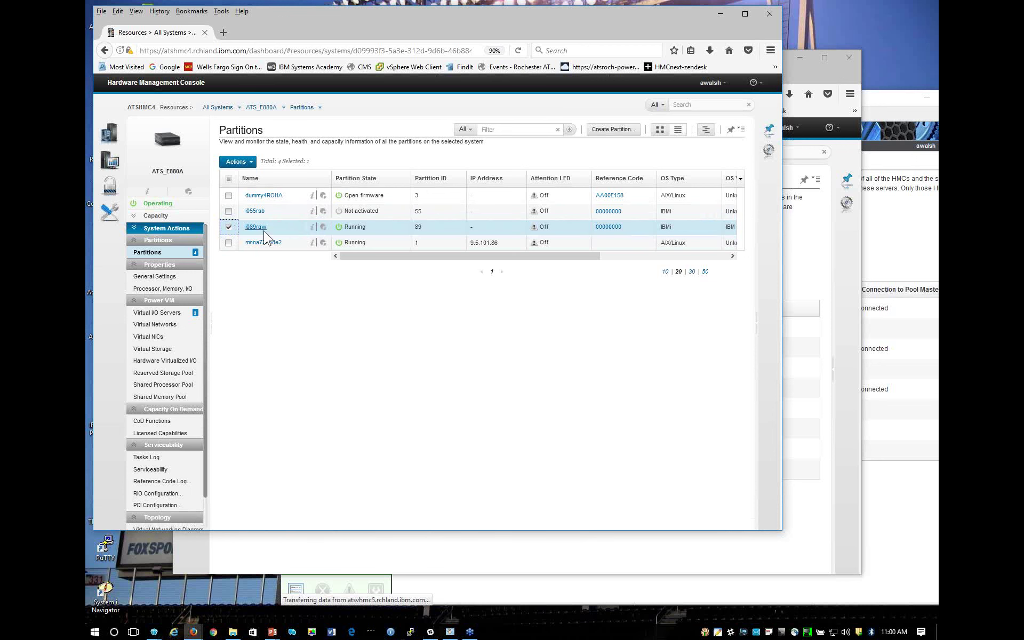
{"action": "left_click", "coordinate": [253, 164]}
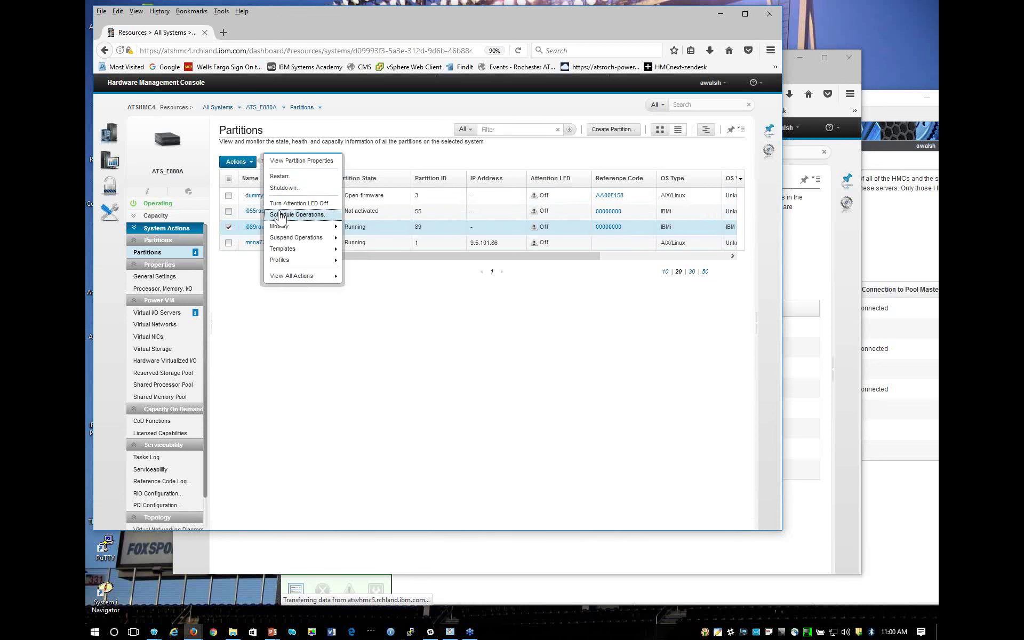
{"action": "left_click", "coordinate": [297, 166]}
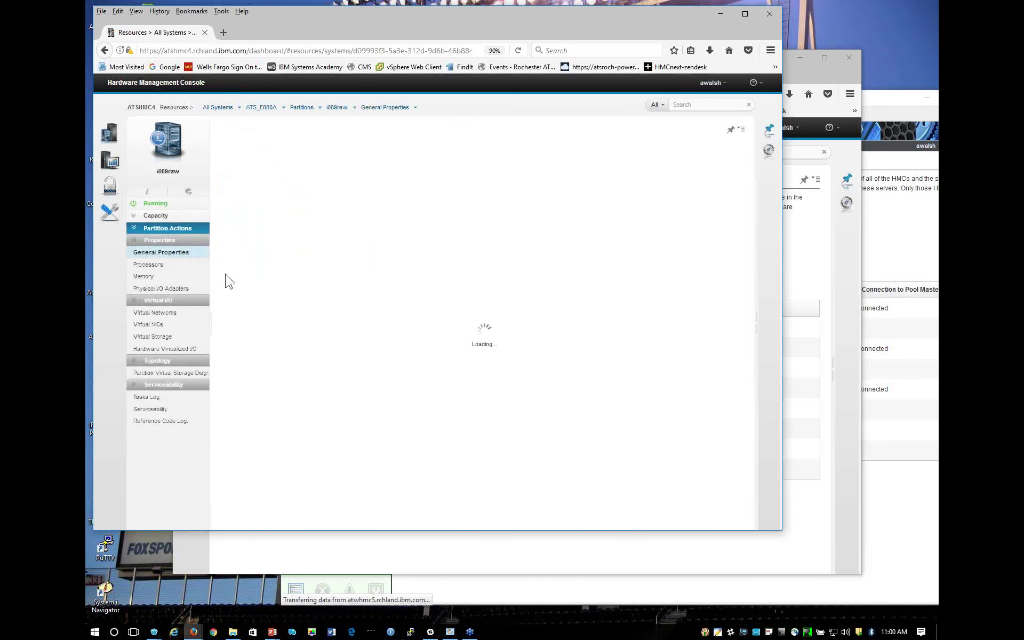
{"action": "left_click", "coordinate": [150, 265]}
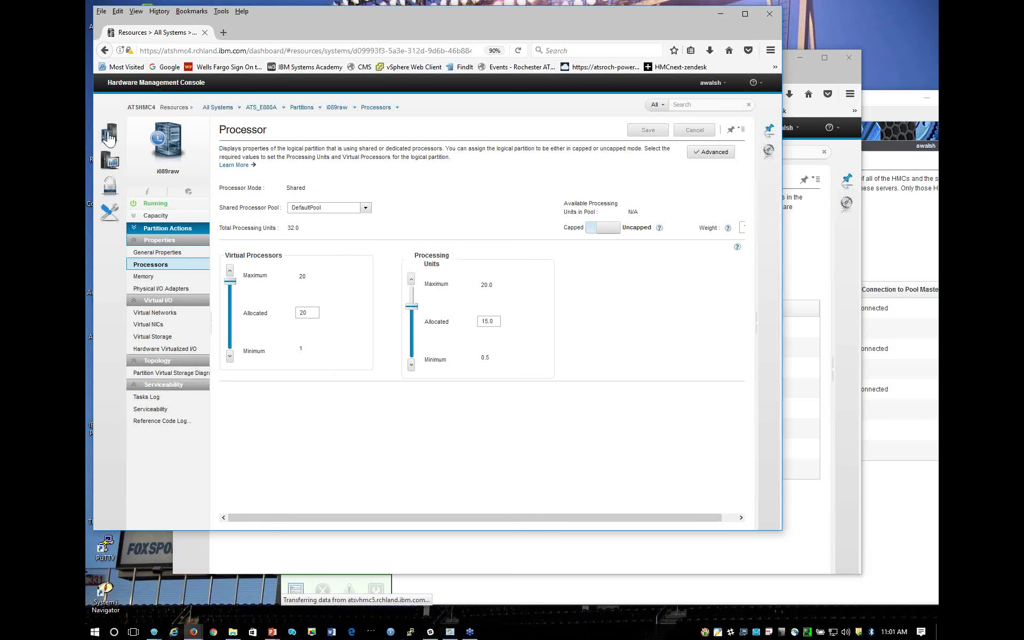
In the processor resources of ats_pool, set the proposed active mobile CoD processors of ATS_E880A to 4 and save.
{"action": "mouse_move", "coordinate": [110, 134]}
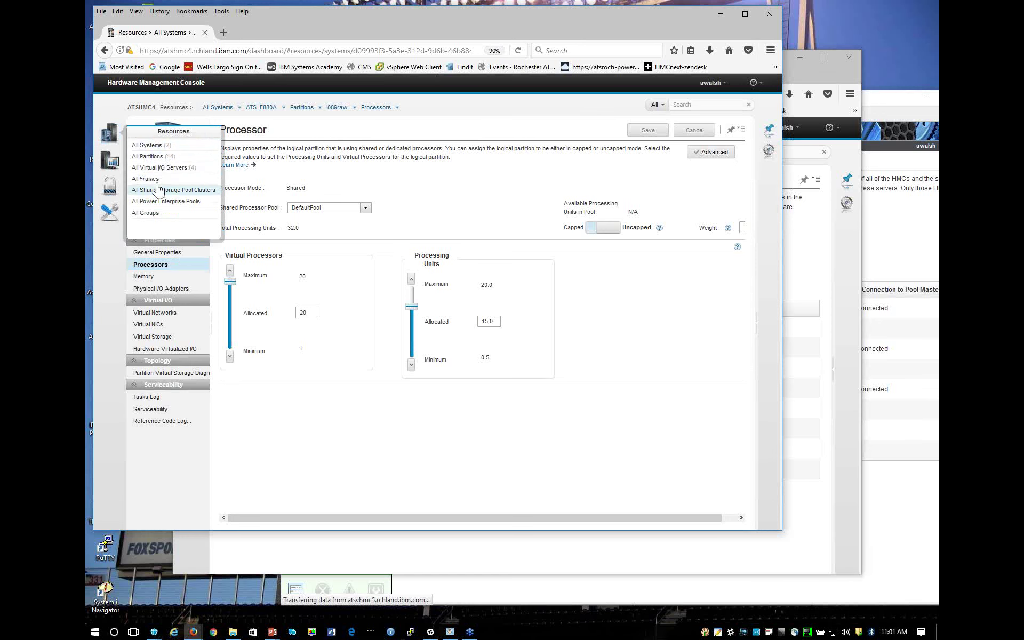
{"action": "left_click", "coordinate": [165, 201]}
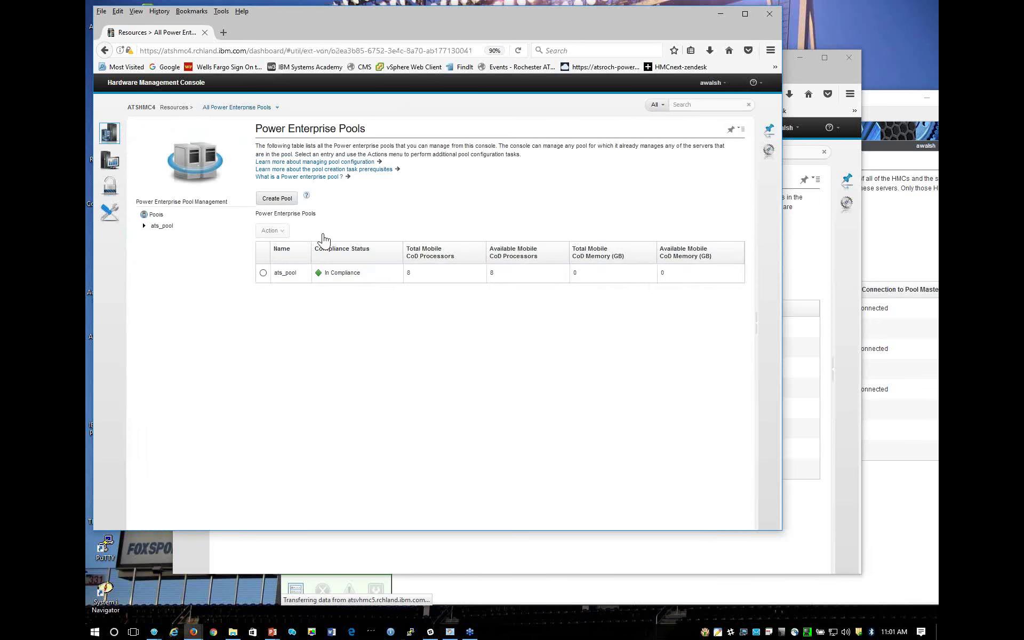
{"action": "left_click", "coordinate": [147, 227]}
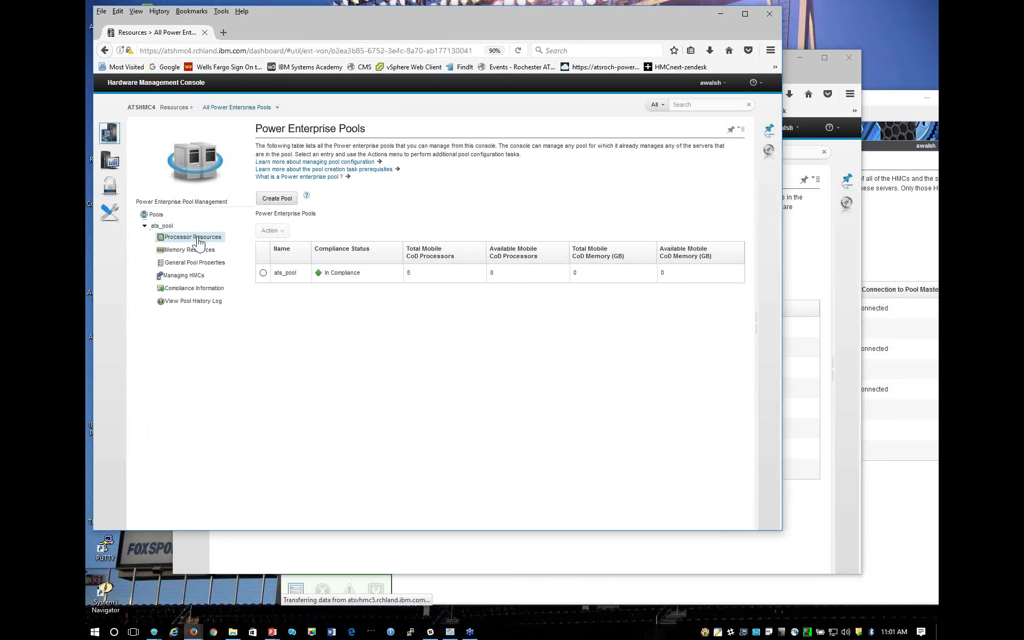
{"action": "left_click", "coordinate": [197, 238]}
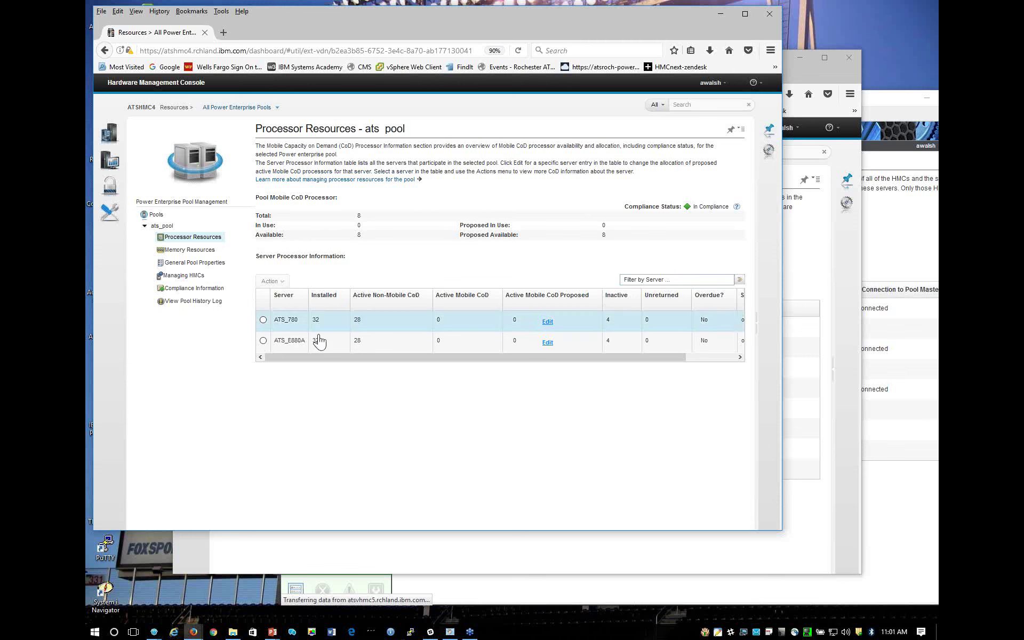
{"action": "left_click", "coordinate": [263, 340]}
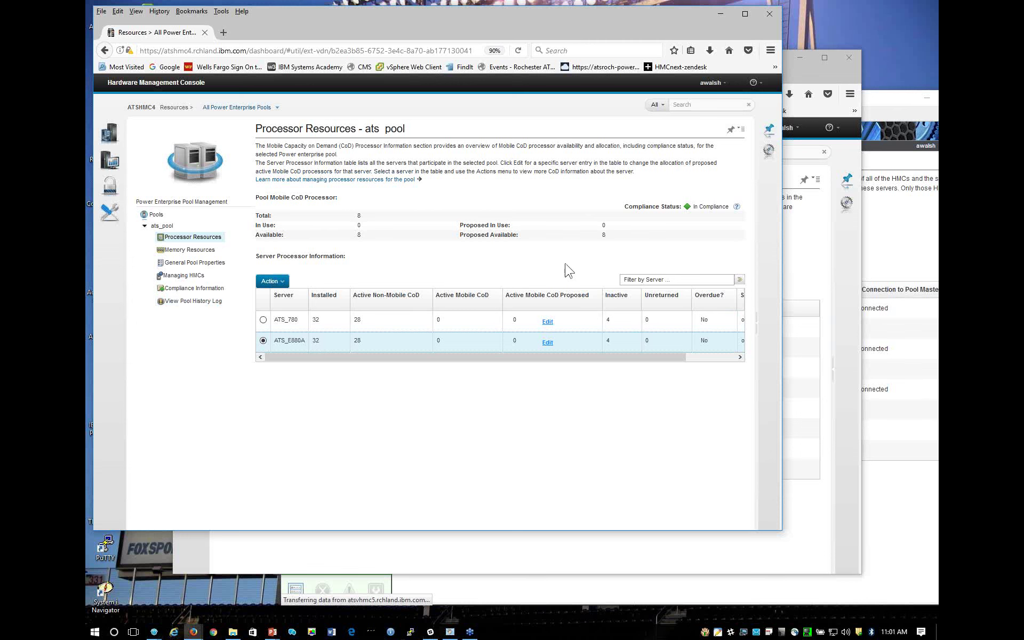
{"action": "left_click", "coordinate": [547, 343]}
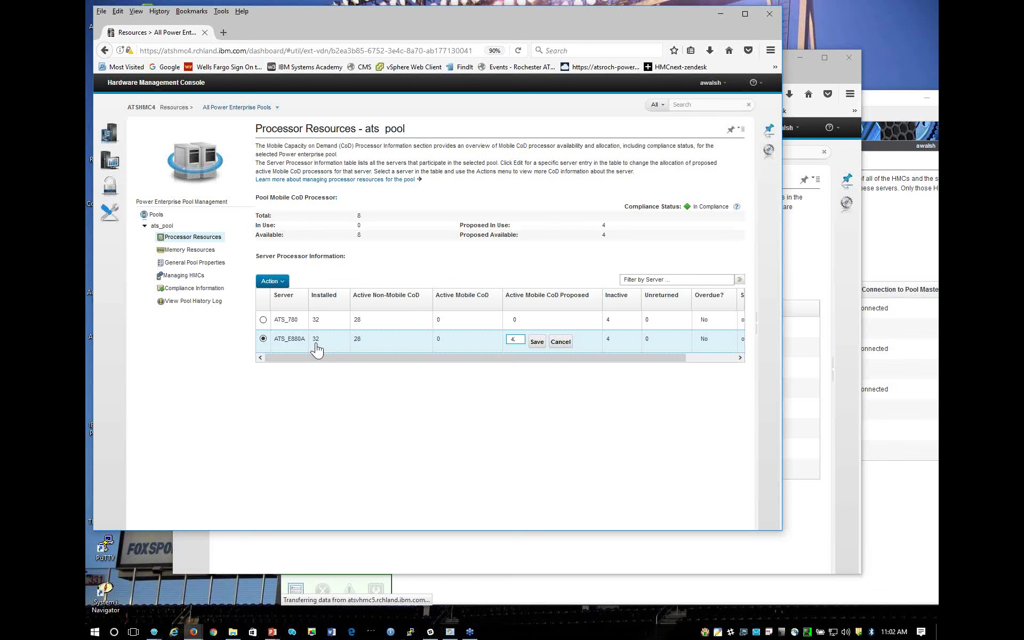
{"action": "left_click", "coordinate": [536, 343]}
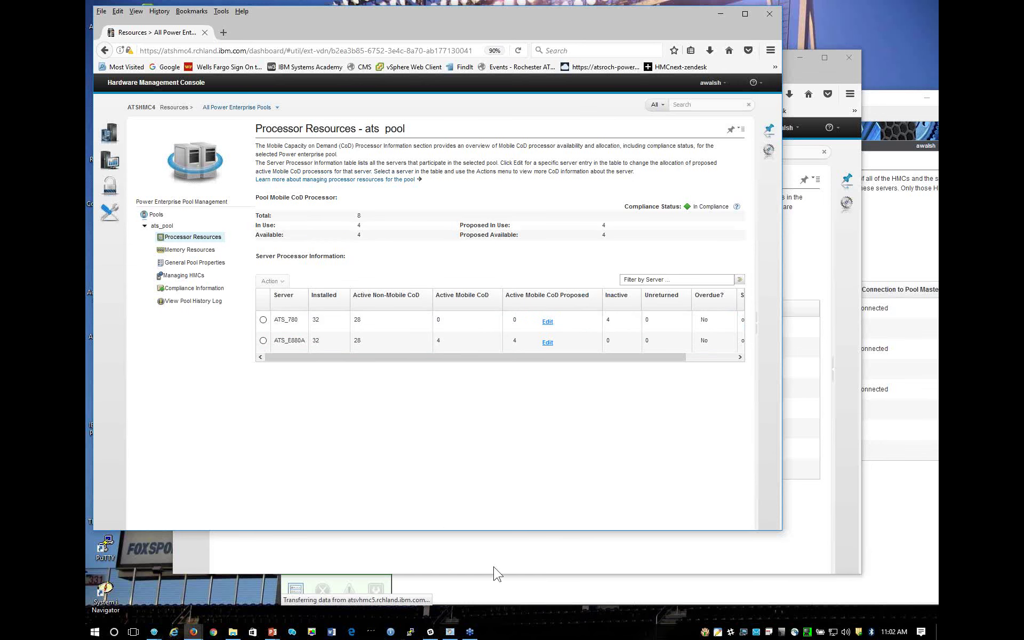
{"action": "left_click", "coordinate": [502, 597]}
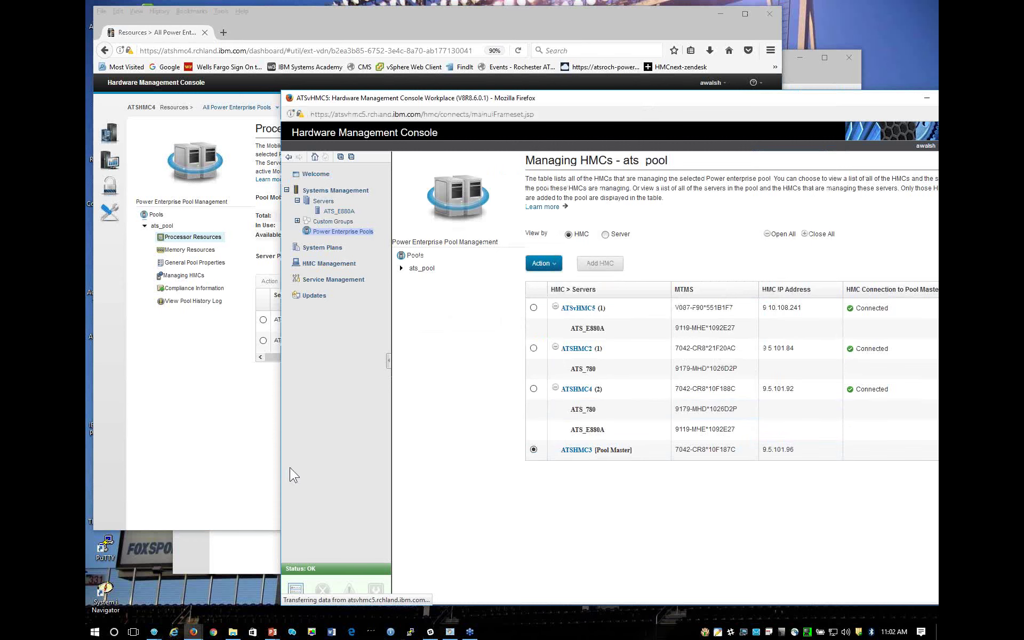
{"action": "left_click", "coordinate": [246, 551]}
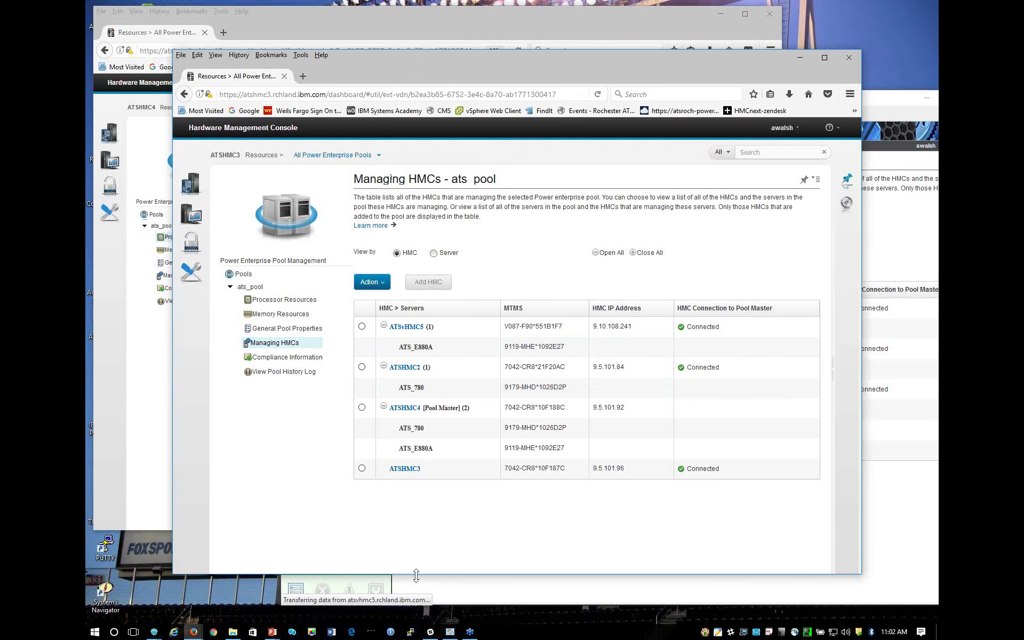
{"action": "left_click", "coordinate": [441, 599]}
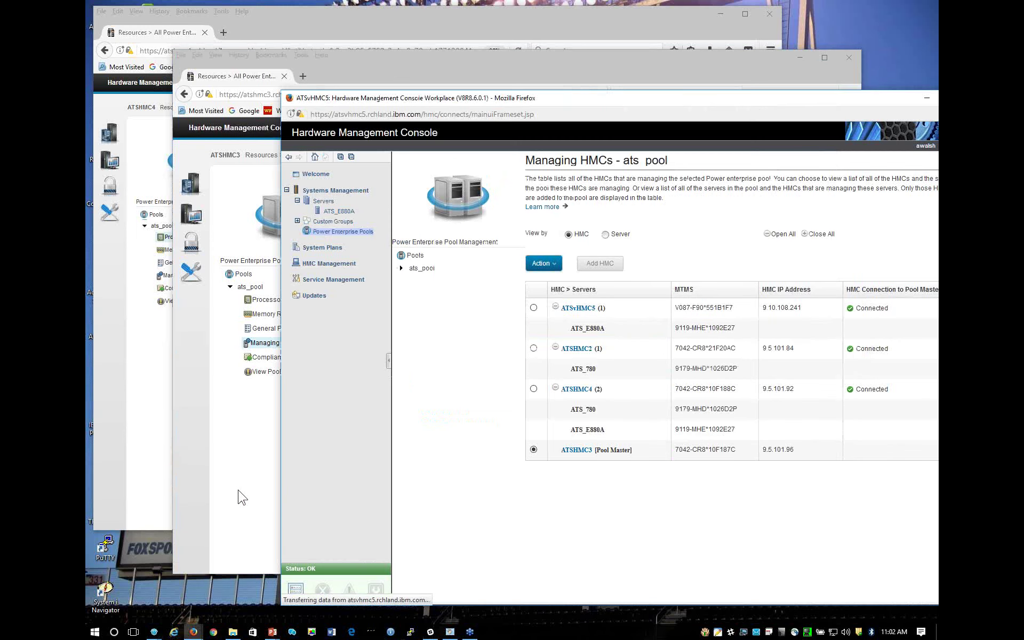
{"action": "left_click", "coordinate": [224, 399]}
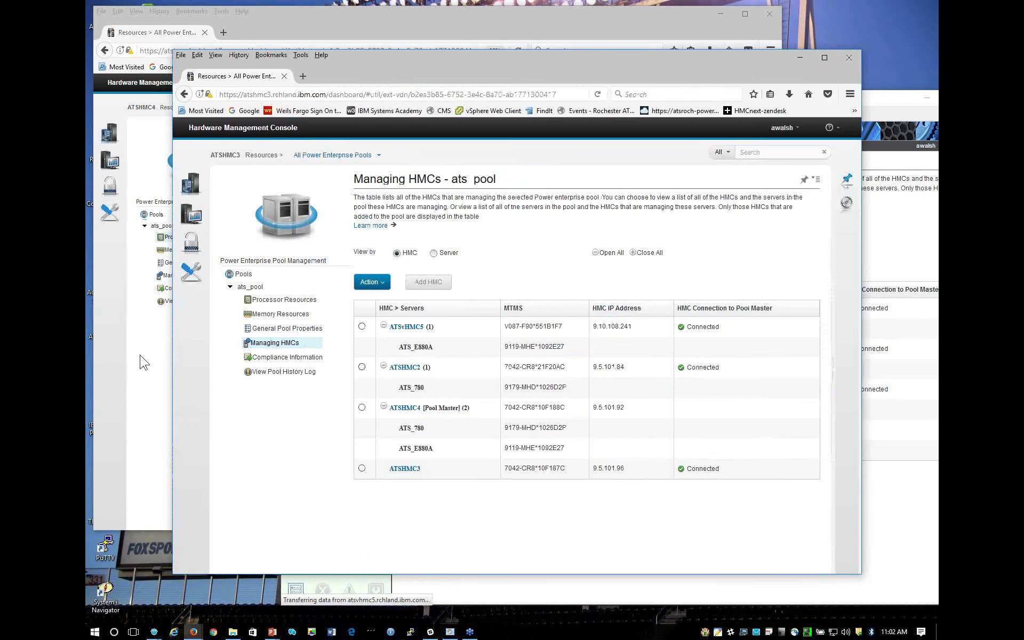
{"action": "left_click", "coordinate": [161, 375]}
View the processor, memory and I/O properties of system ATS_E880A to check its processor capacity.
{"action": "mouse_move", "coordinate": [115, 134]}
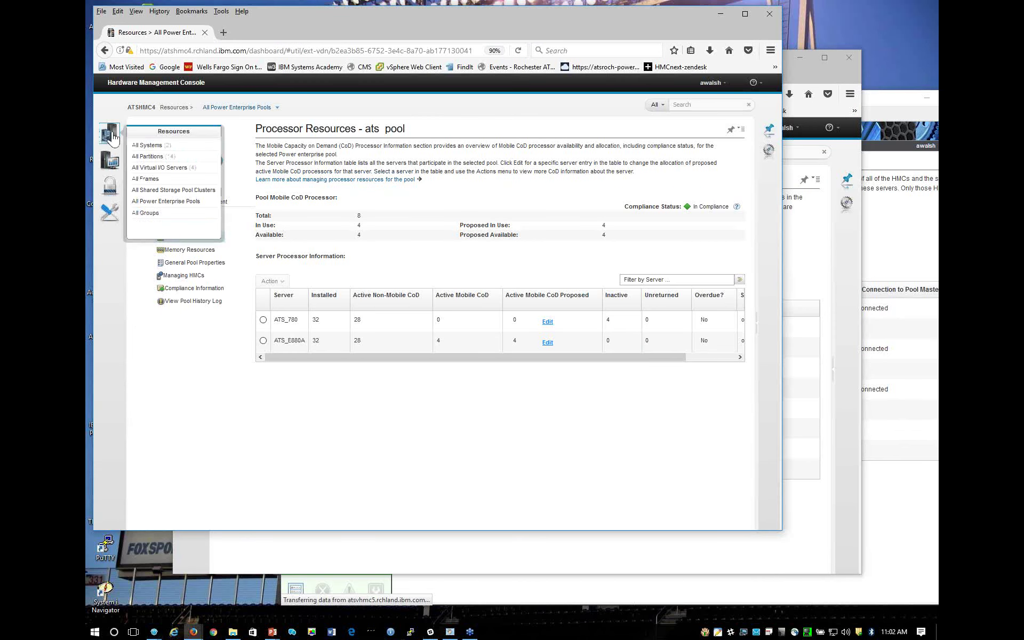
{"action": "left_click", "coordinate": [160, 148]}
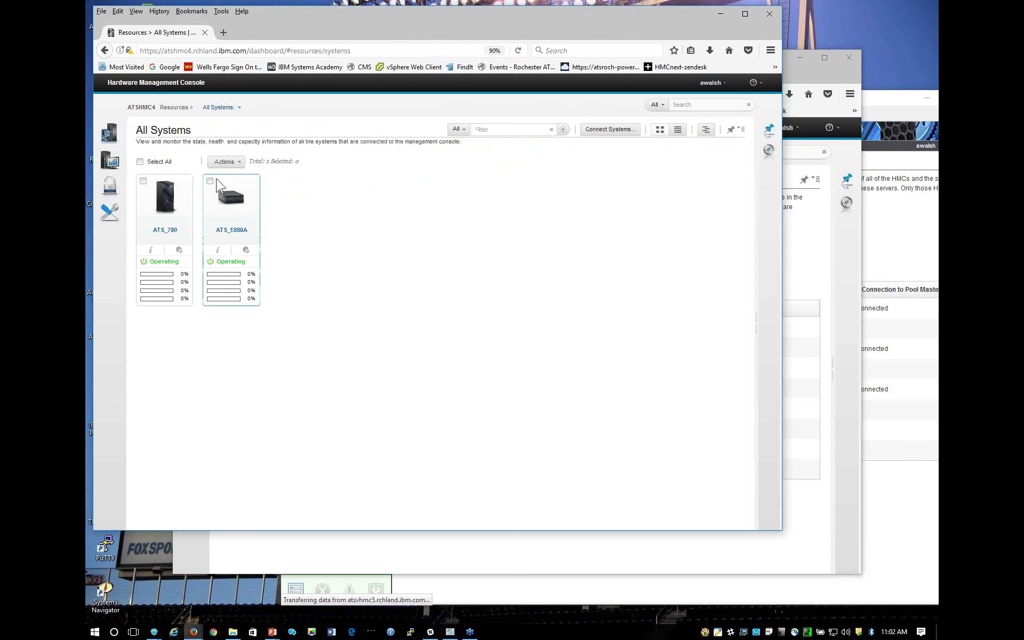
{"action": "left_click", "coordinate": [213, 182]}
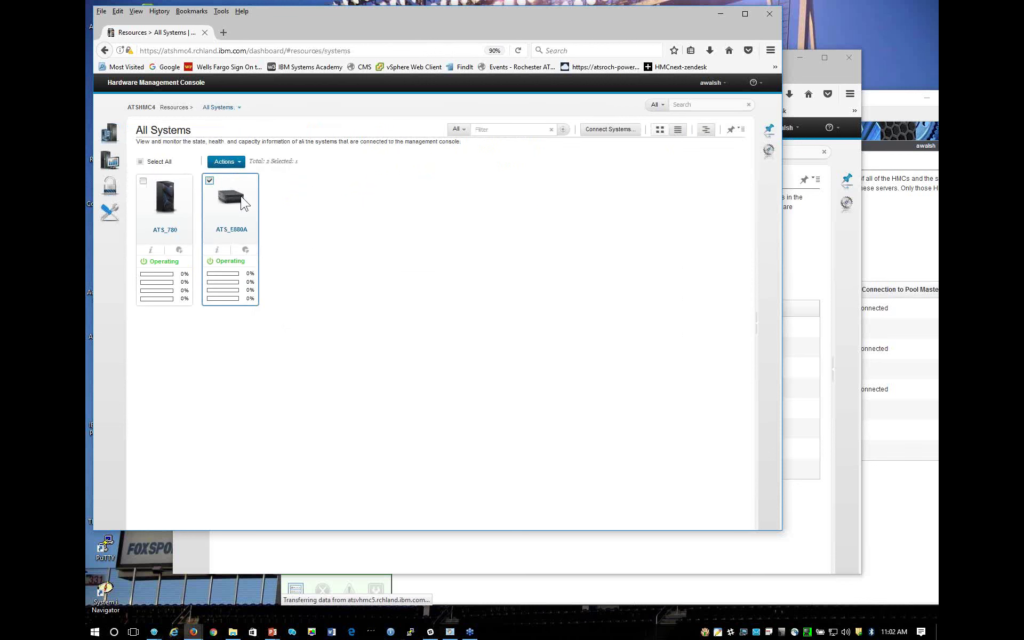
{"action": "left_click", "coordinate": [223, 161]}
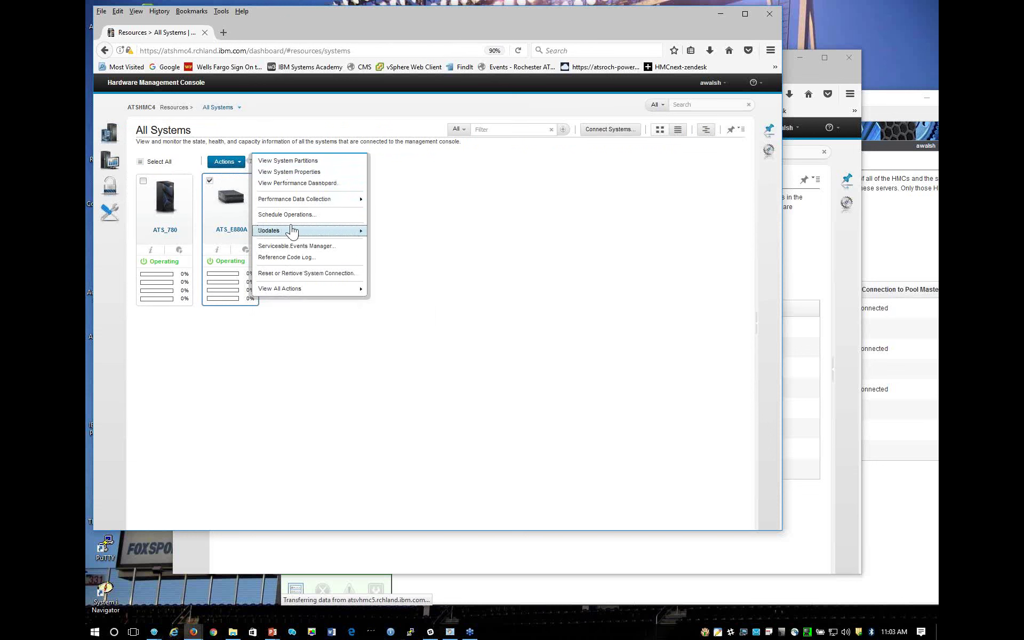
{"action": "left_click", "coordinate": [297, 174]}
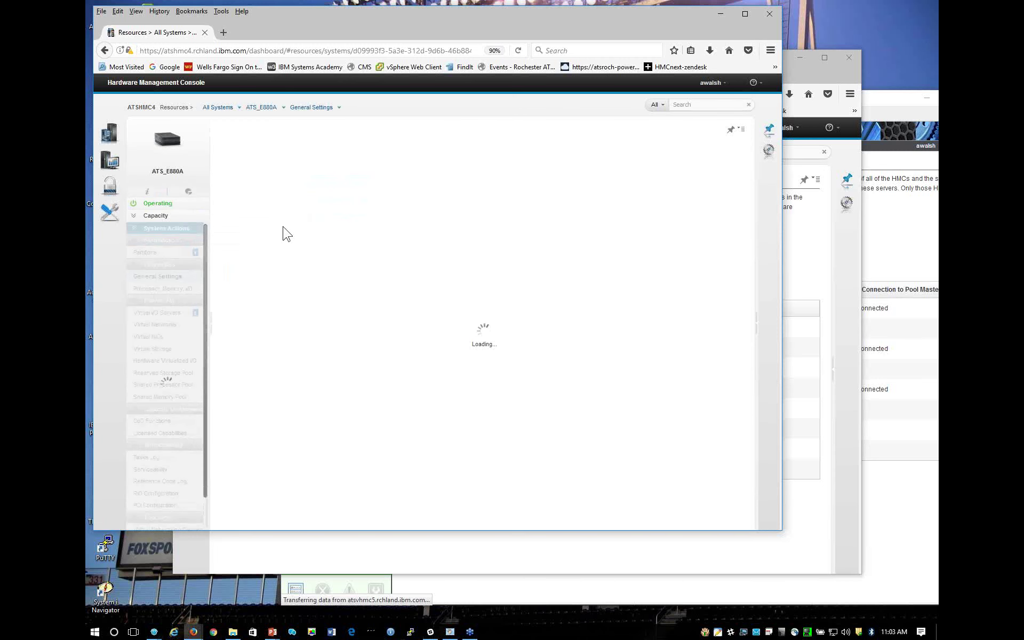
{"action": "left_click", "coordinate": [161, 289]}
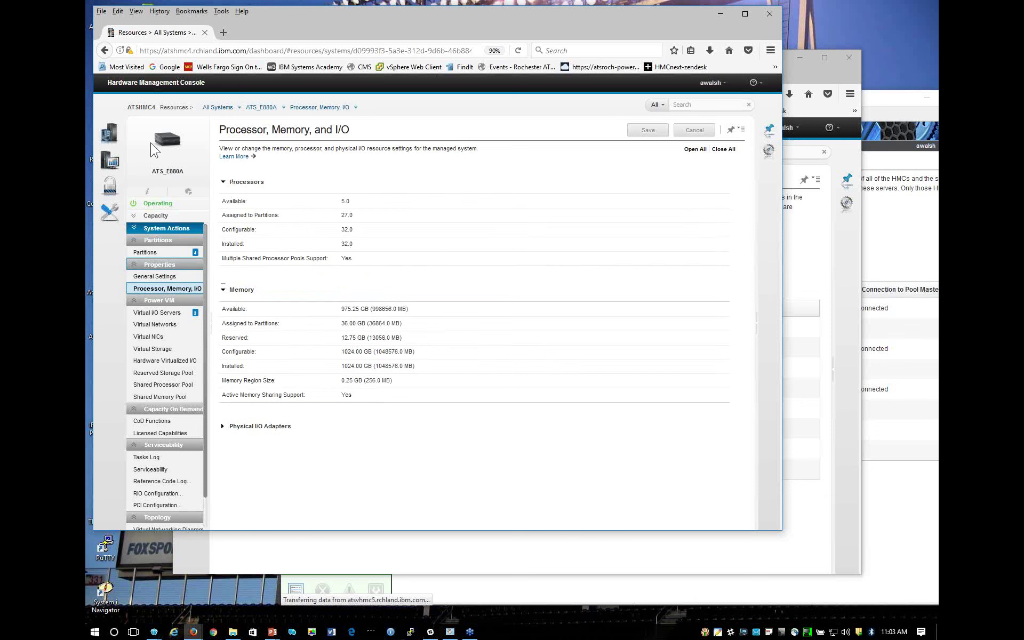
Set the allocated processing units of partition i089raw on ATS_E880A to 20.0 and save the change.
{"action": "mouse_move", "coordinate": [109, 136]}
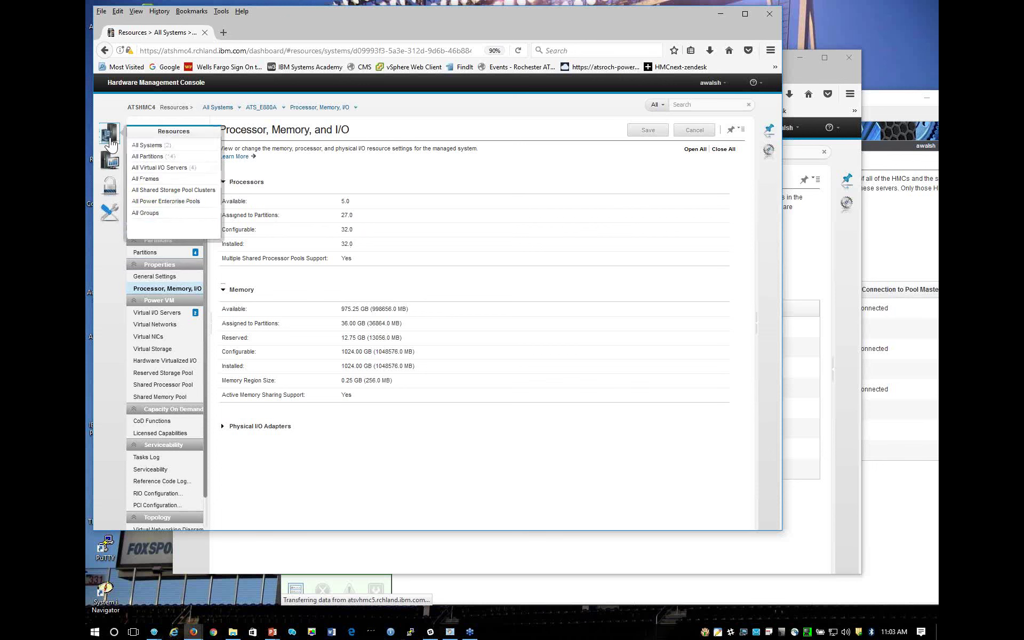
{"action": "left_click", "coordinate": [154, 147]}
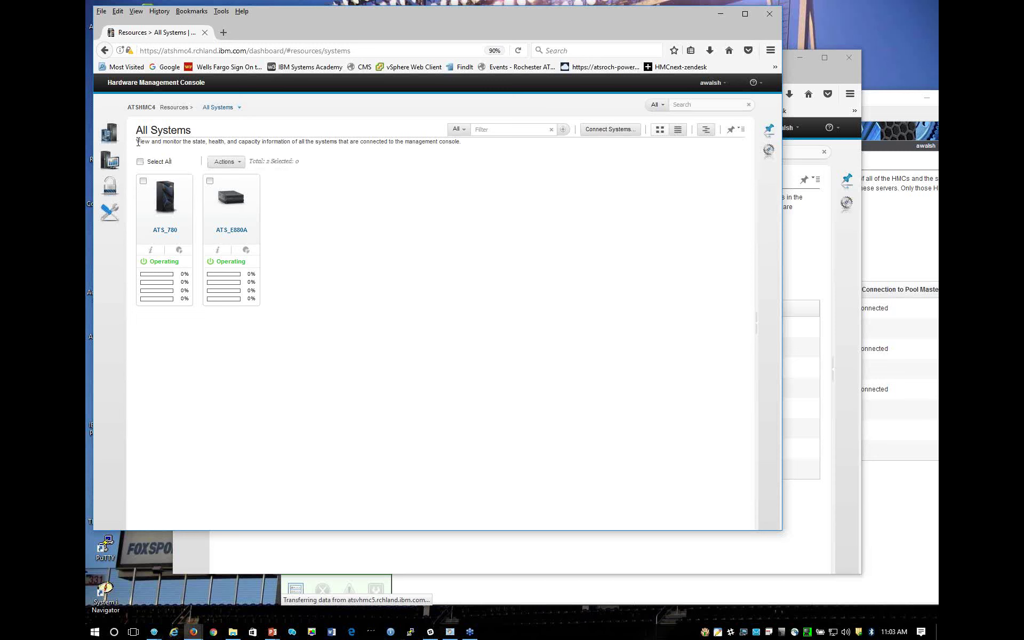
{"action": "left_click", "coordinate": [209, 181]}
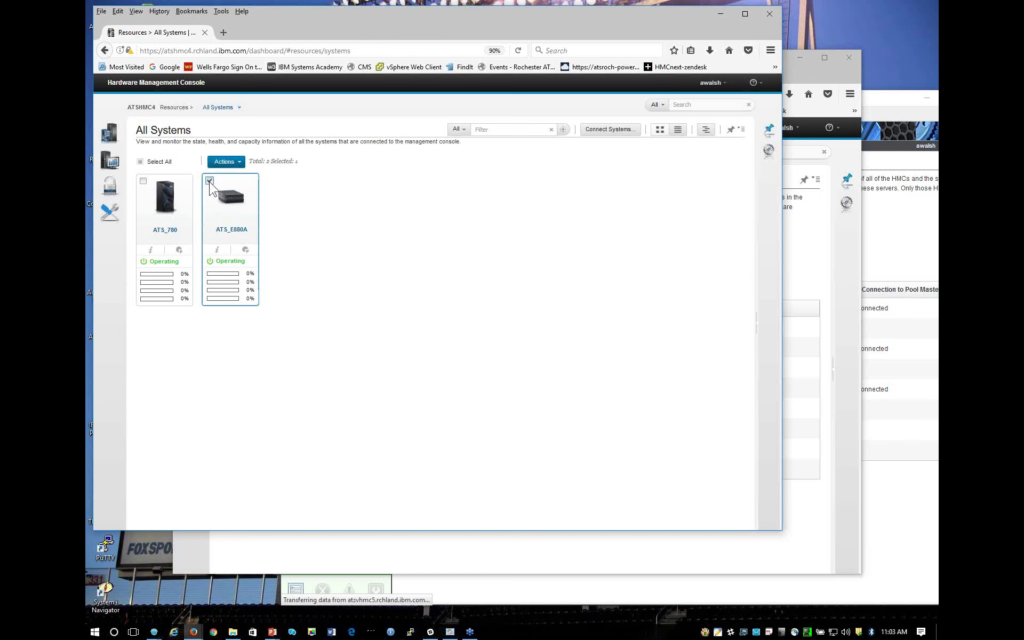
{"action": "left_click", "coordinate": [230, 201]}
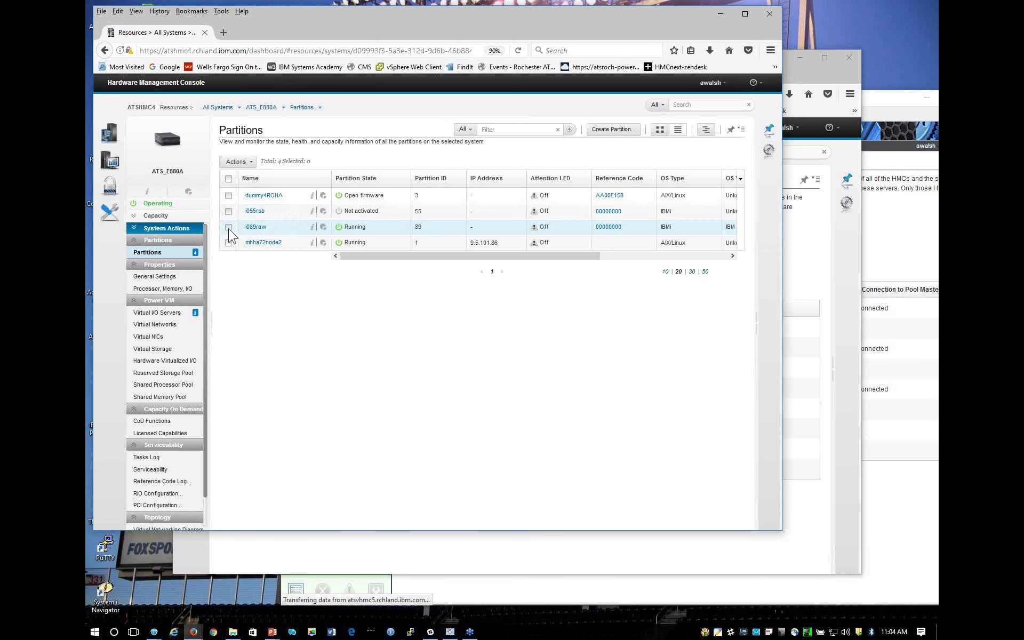
{"action": "left_click", "coordinate": [229, 227]}
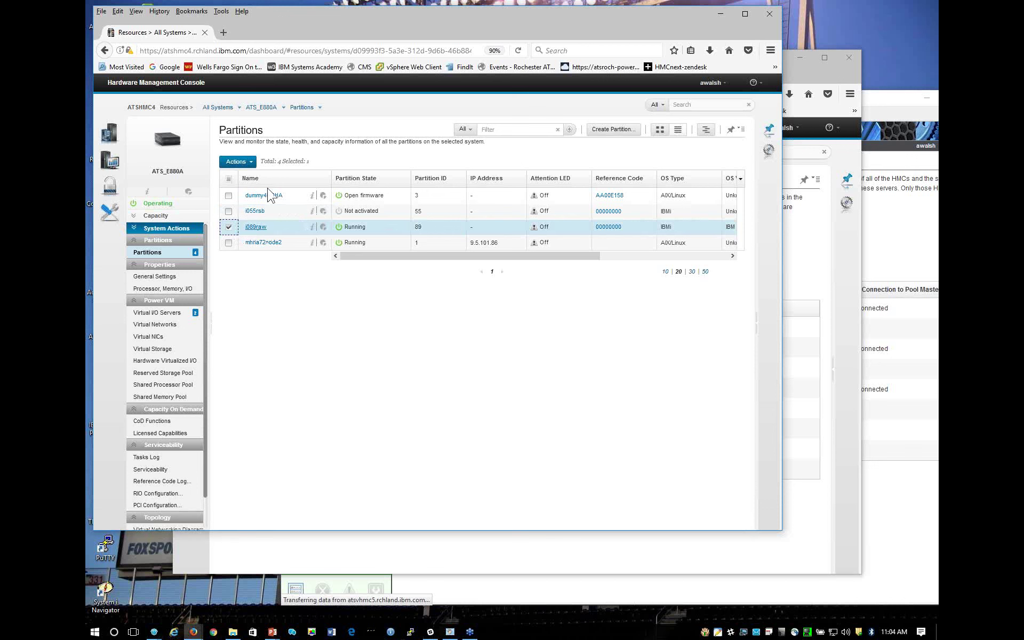
{"action": "left_click", "coordinate": [250, 162]}
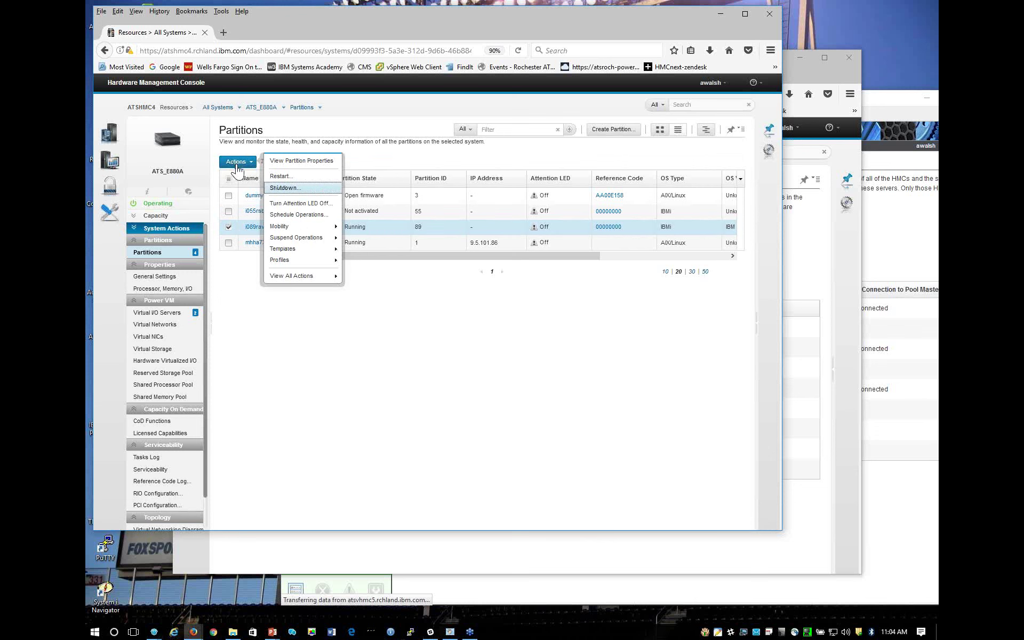
{"action": "left_click", "coordinate": [260, 230]}
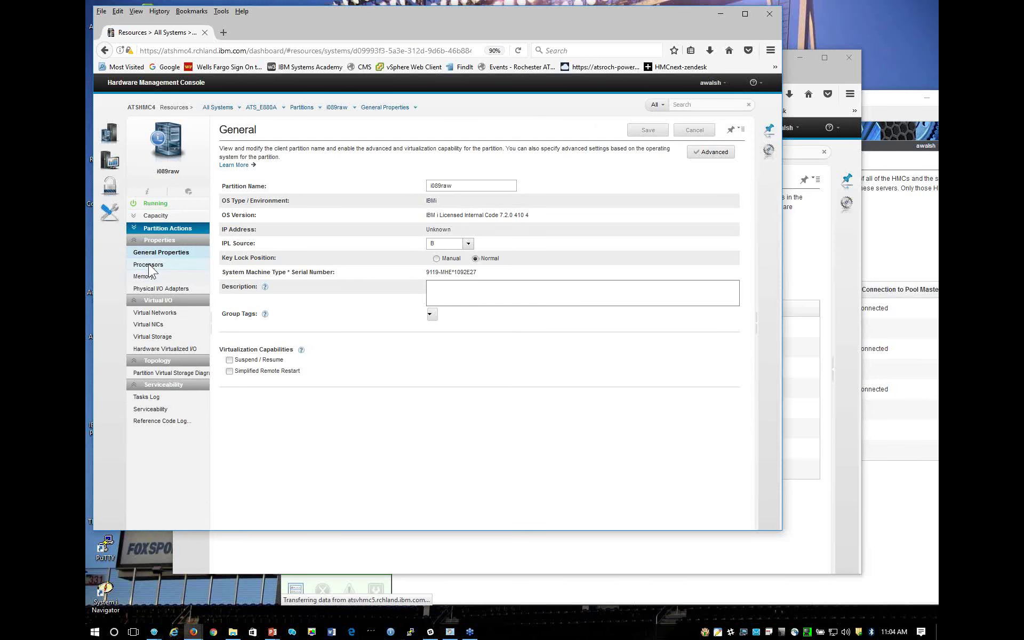
{"action": "left_click", "coordinate": [152, 267]}
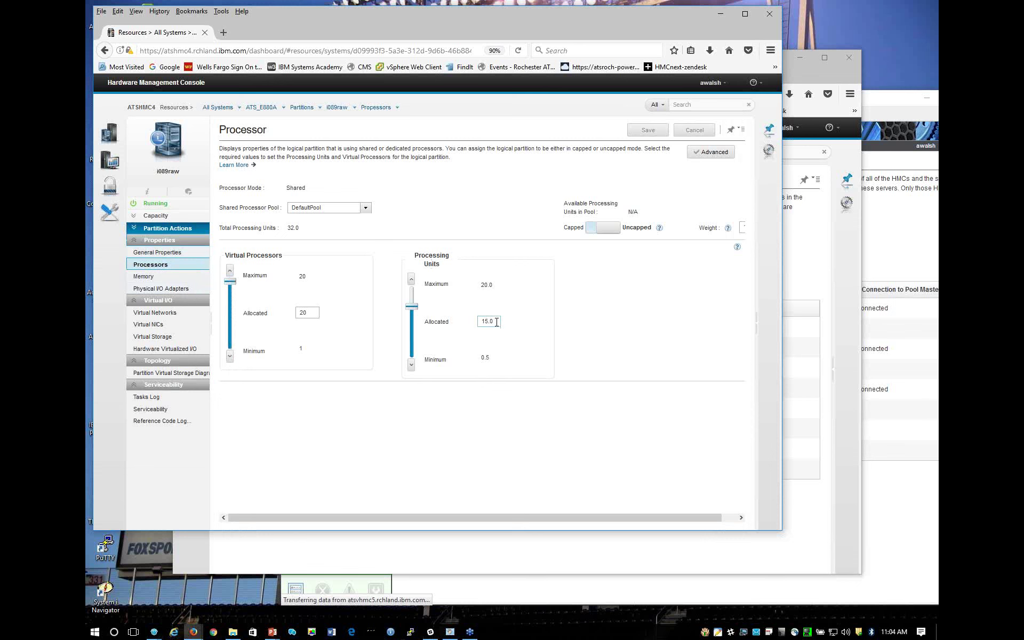
{"action": "left_click_drag", "start_coordinate": [497, 322], "coordinate": [477, 322]}
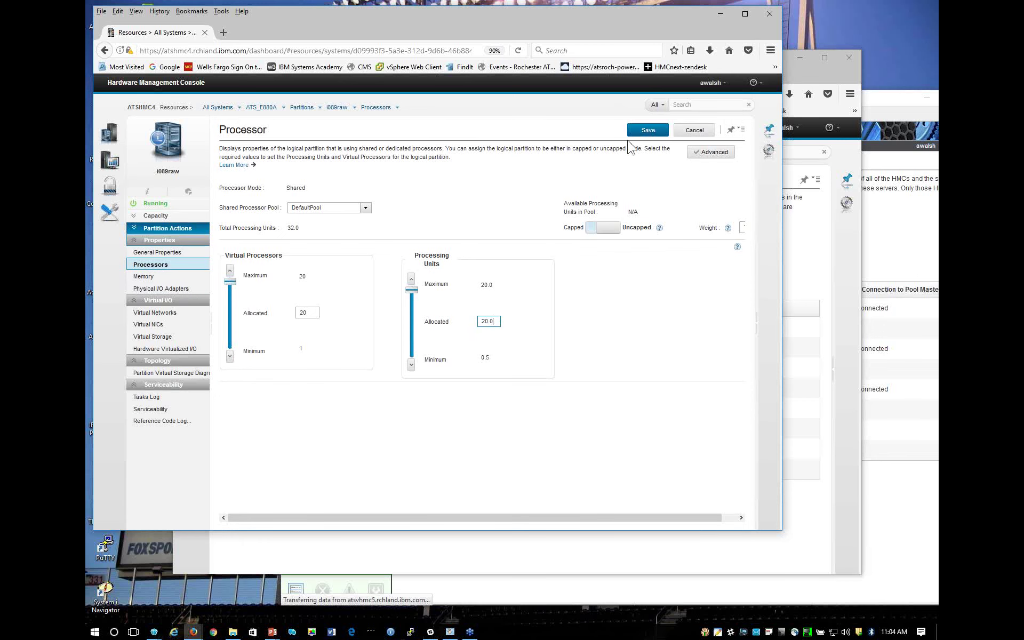
{"action": "left_click", "coordinate": [647, 132]}
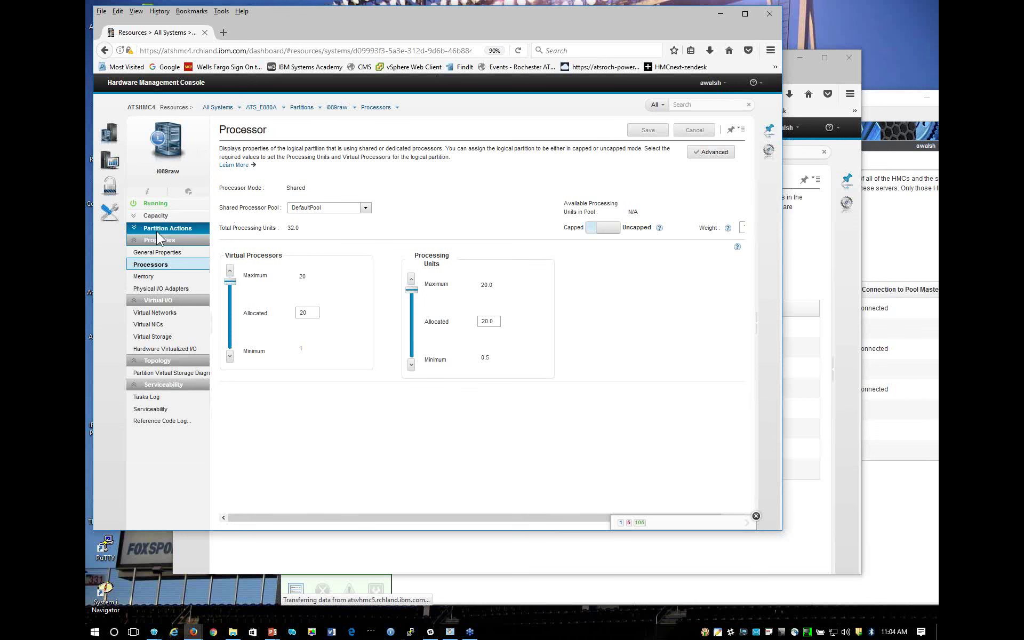
View the partitions of ATS_E880A in the gallery, table and relational layouts, ending on the gallery.
{"action": "left_click", "coordinate": [263, 107]}
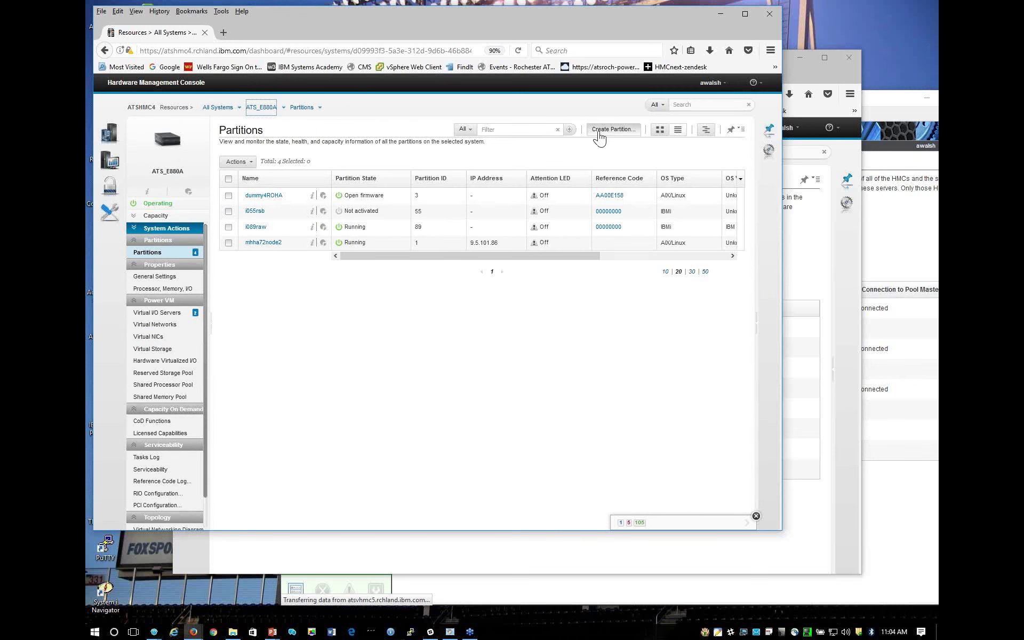
{"action": "left_click", "coordinate": [660, 130]}
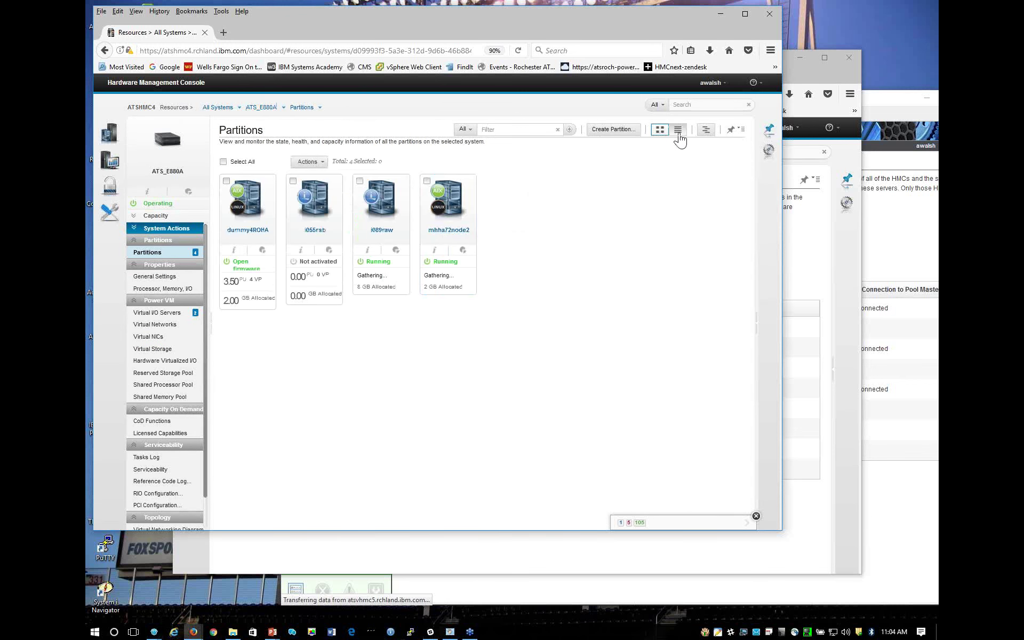
{"action": "left_click", "coordinate": [678, 133]}
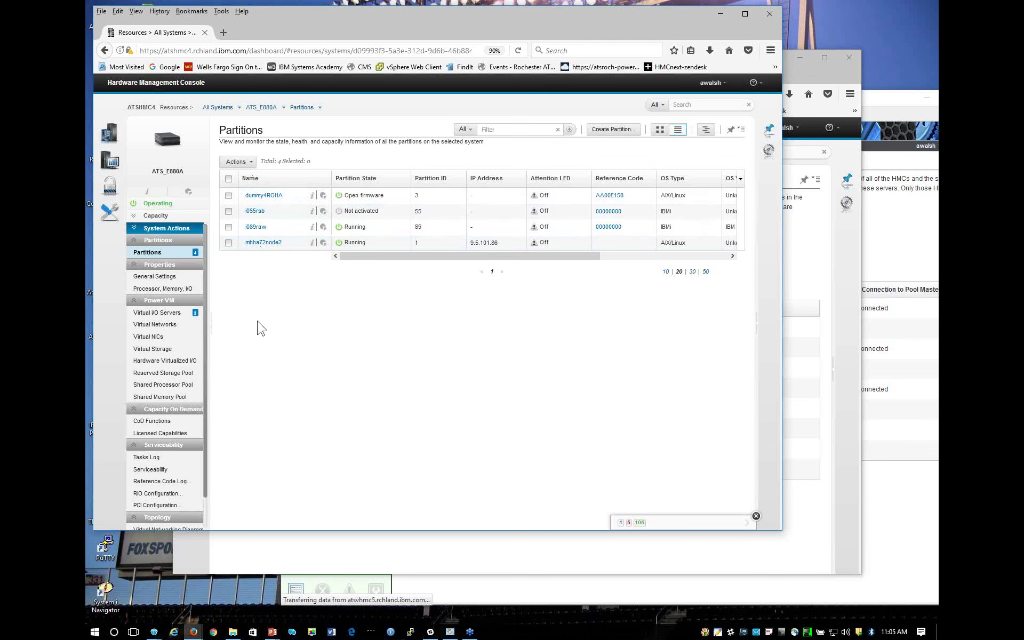
{"action": "left_click", "coordinate": [706, 132]}
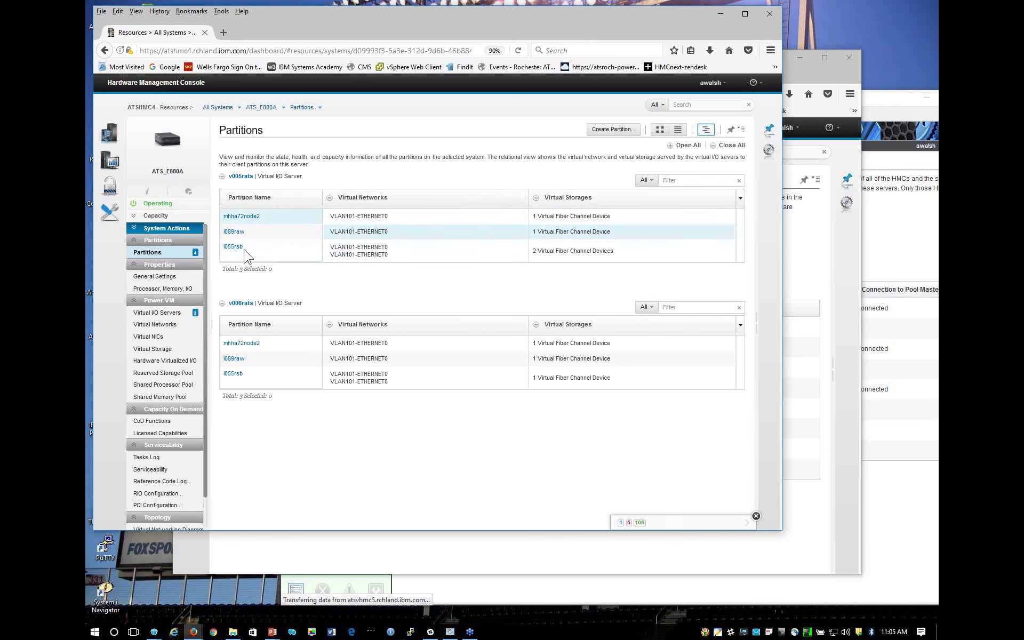
{"action": "left_click", "coordinate": [655, 134]}
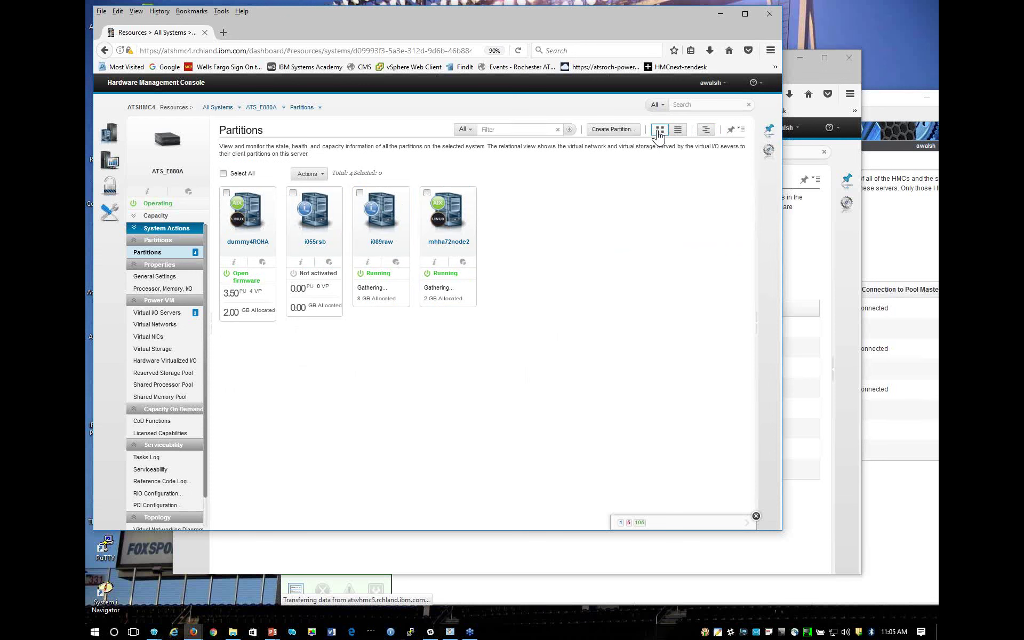
Show the information summary of partition i089raw in the partition gallery.
{"action": "left_click", "coordinate": [378, 232]}
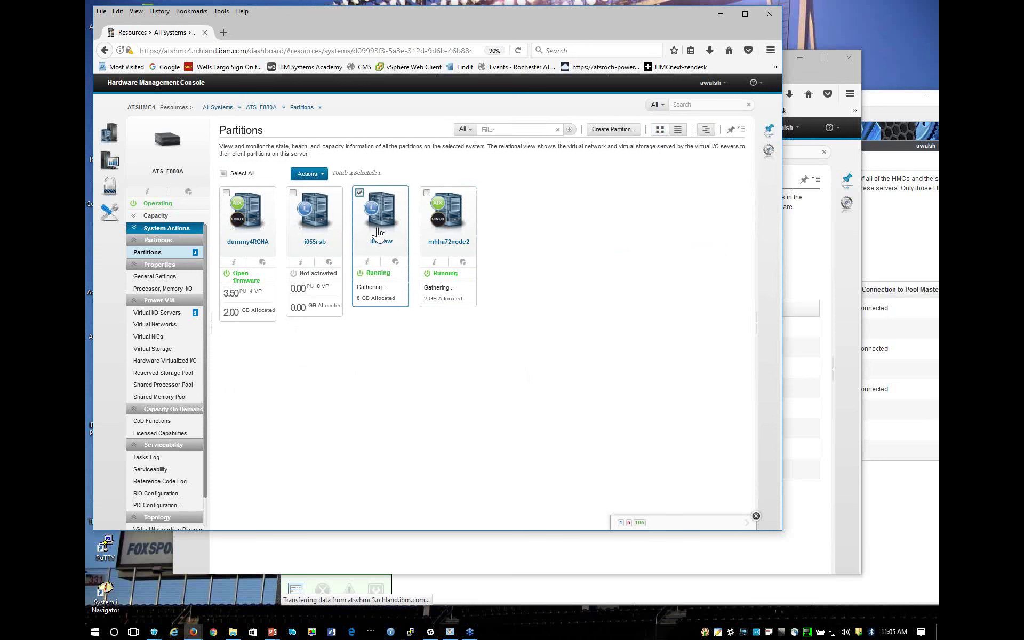
{"action": "left_click", "coordinate": [367, 261]}
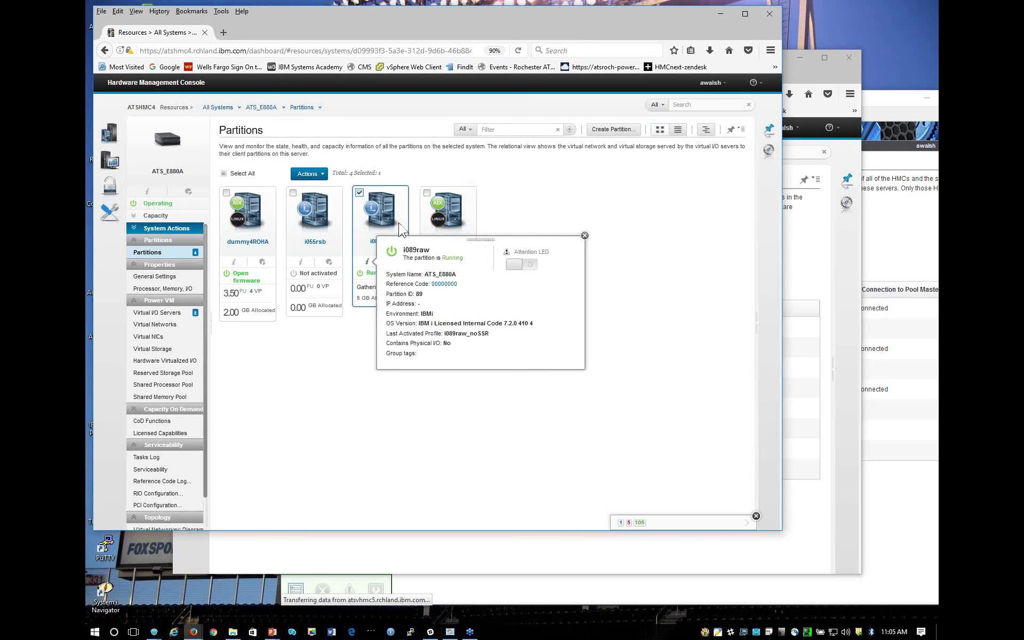
{"action": "left_click", "coordinate": [373, 265]}
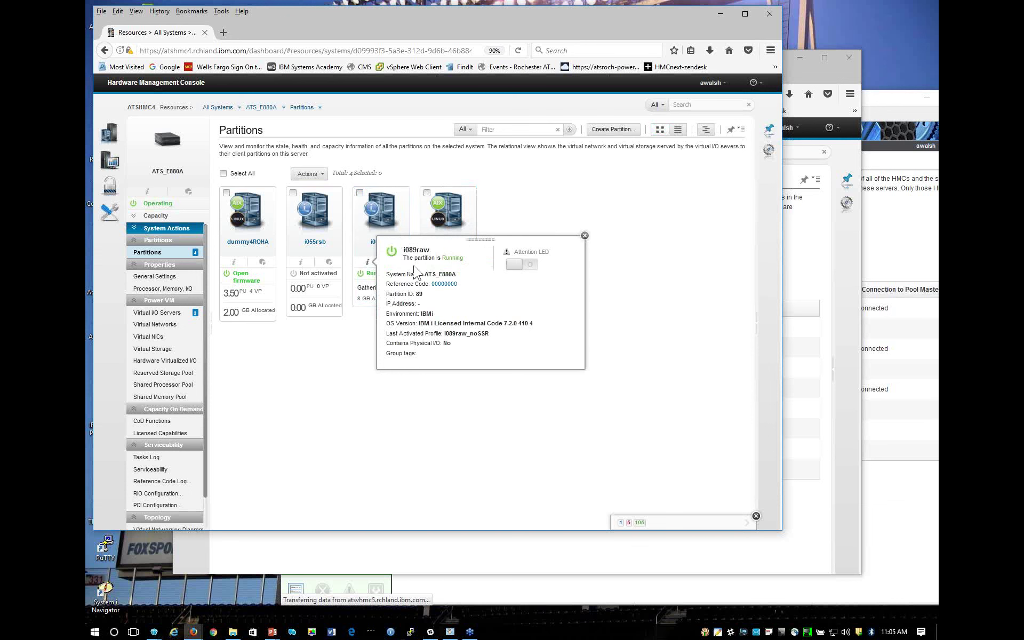
Check partition i089raw's performance data summary and the processor, memory and I/O properties of system ATS_E880A.
{"action": "left_click", "coordinate": [585, 236]}
{"action": "left_click", "coordinate": [395, 261]}
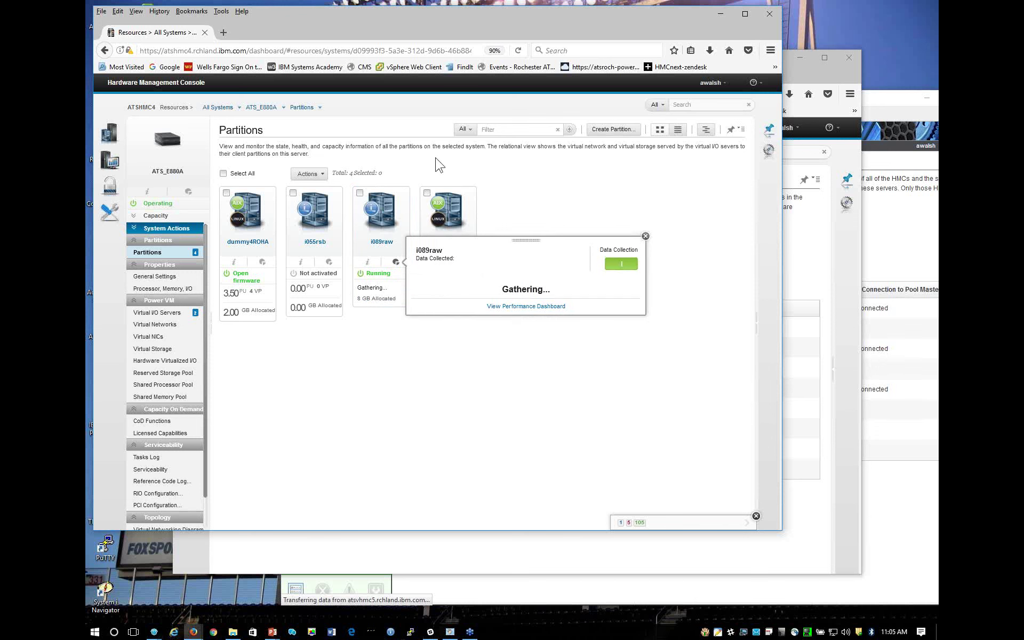
{"action": "left_click", "coordinate": [264, 109]}
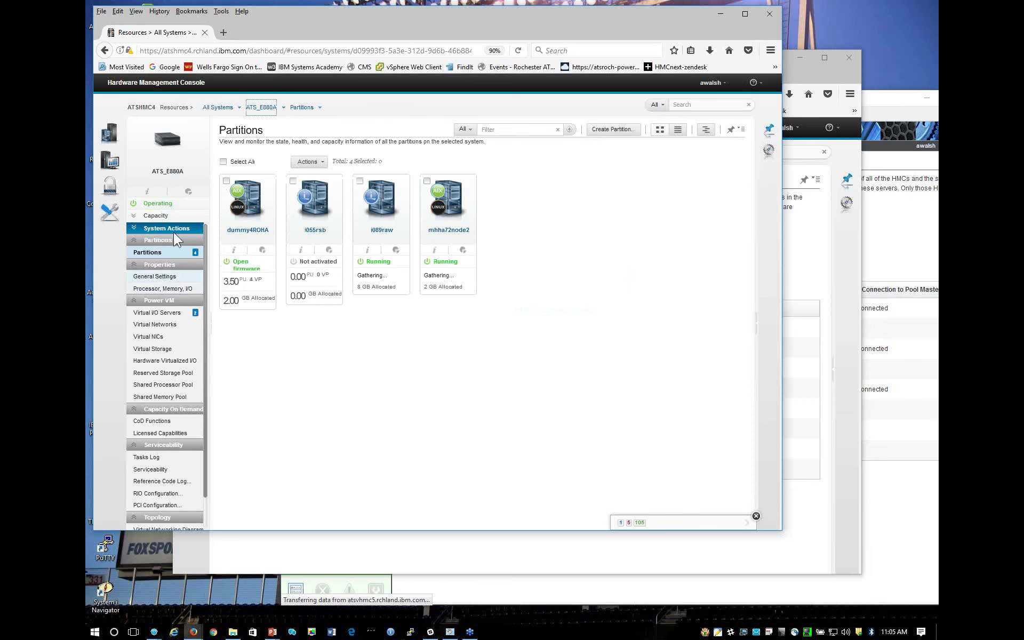
{"action": "left_click", "coordinate": [143, 281]}
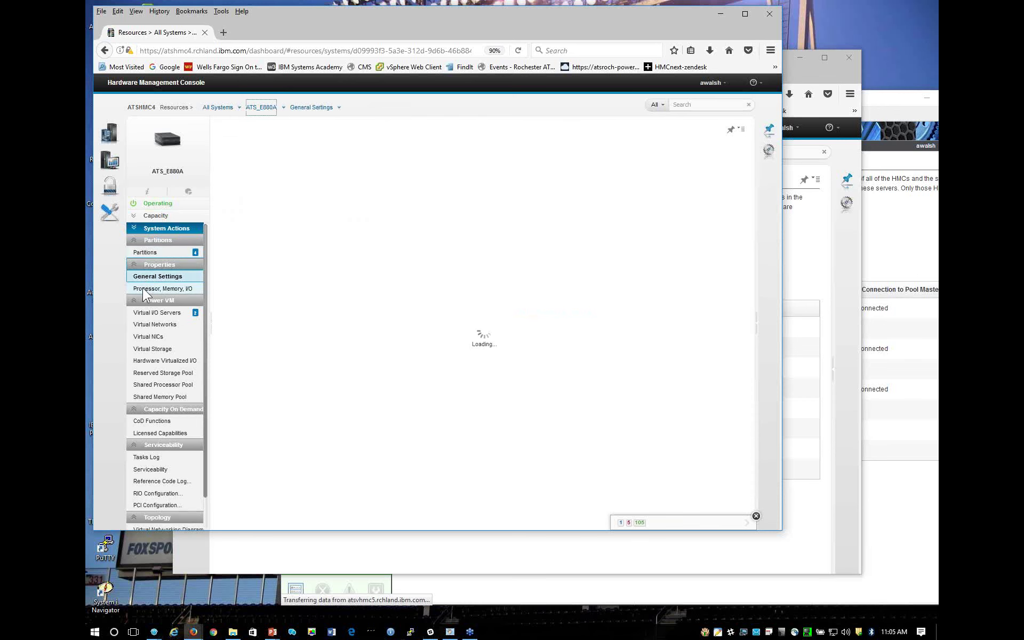
{"action": "left_click", "coordinate": [143, 288]}
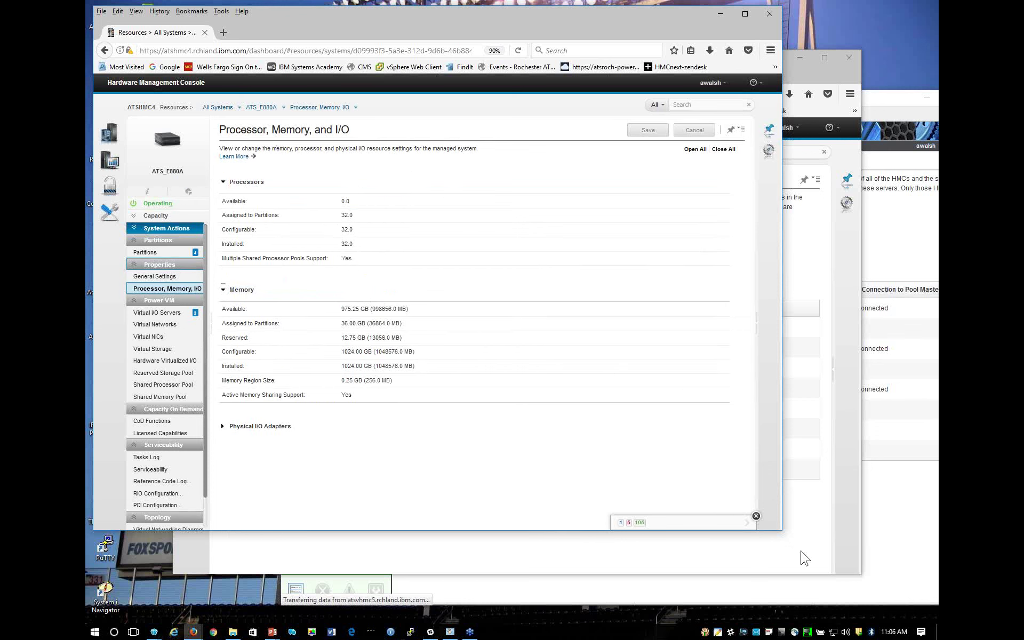
On ATSHMC3, set the proposed active mobile CoD processors of server ATS_E880A in ats_pool to 0 and save.
{"action": "left_click", "coordinate": [501, 565]}
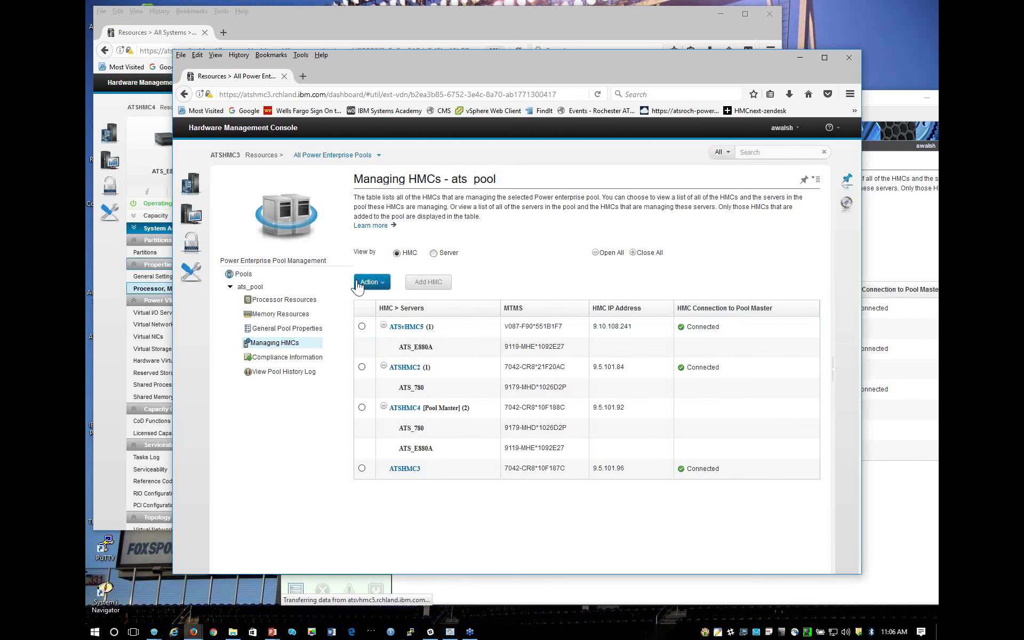
{"action": "left_click", "coordinate": [279, 300]}
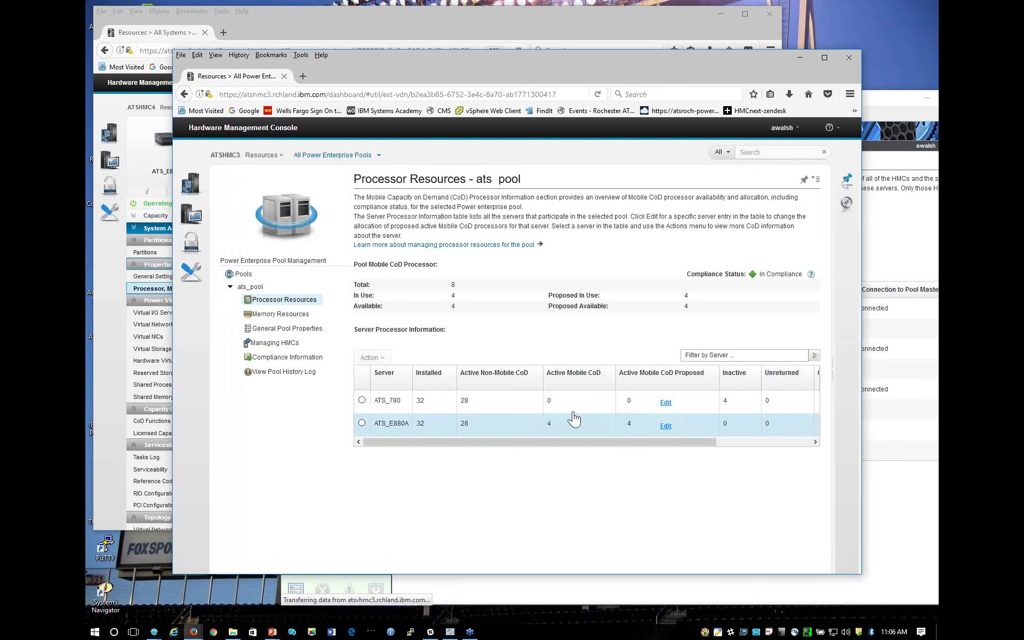
{"action": "left_click", "coordinate": [665, 427]}
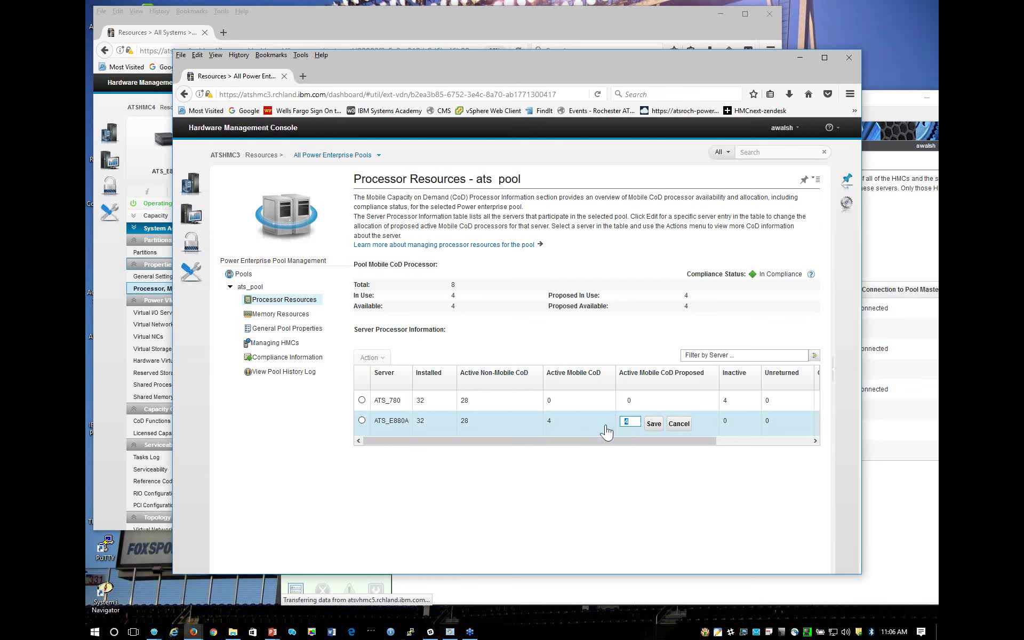
{"action": "left_click", "coordinate": [655, 425]}
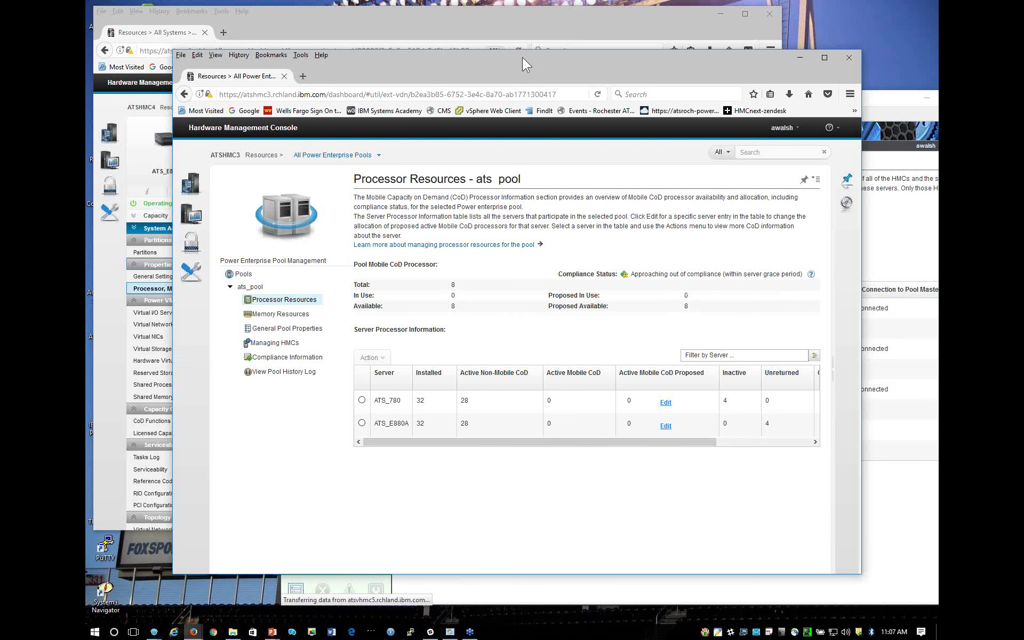
Reposition and widen the ATSHMC3 window to examine the Unreturned, Overdue and Server State columns of the pool's servers.
{"action": "left_click_drag", "start_coordinate": [523, 57], "coordinate": [496, 30]}
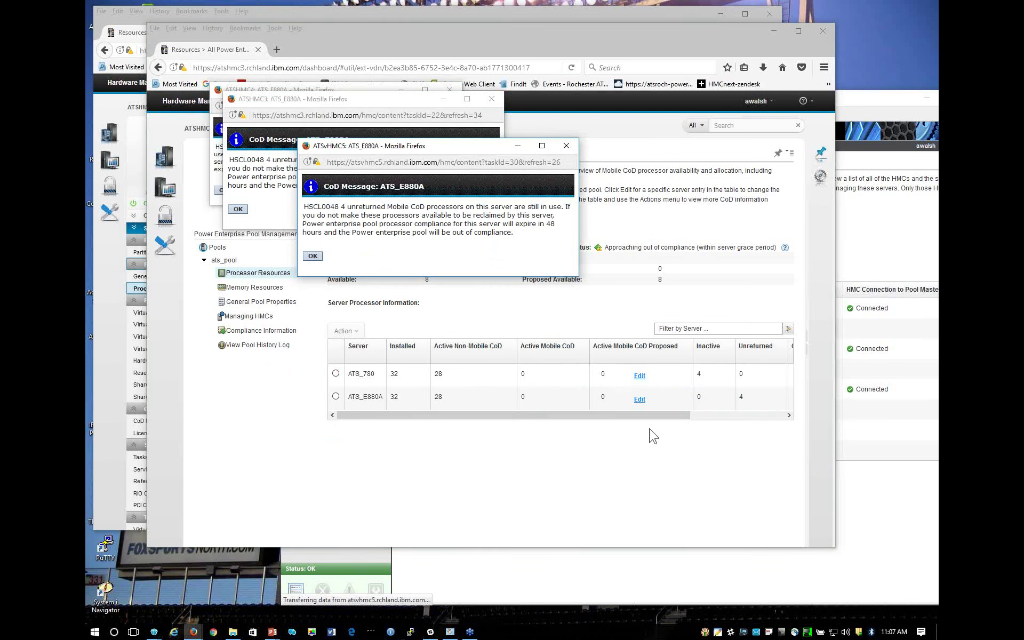
{"action": "left_click_drag", "start_coordinate": [644, 415], "coordinate": [744, 413]}
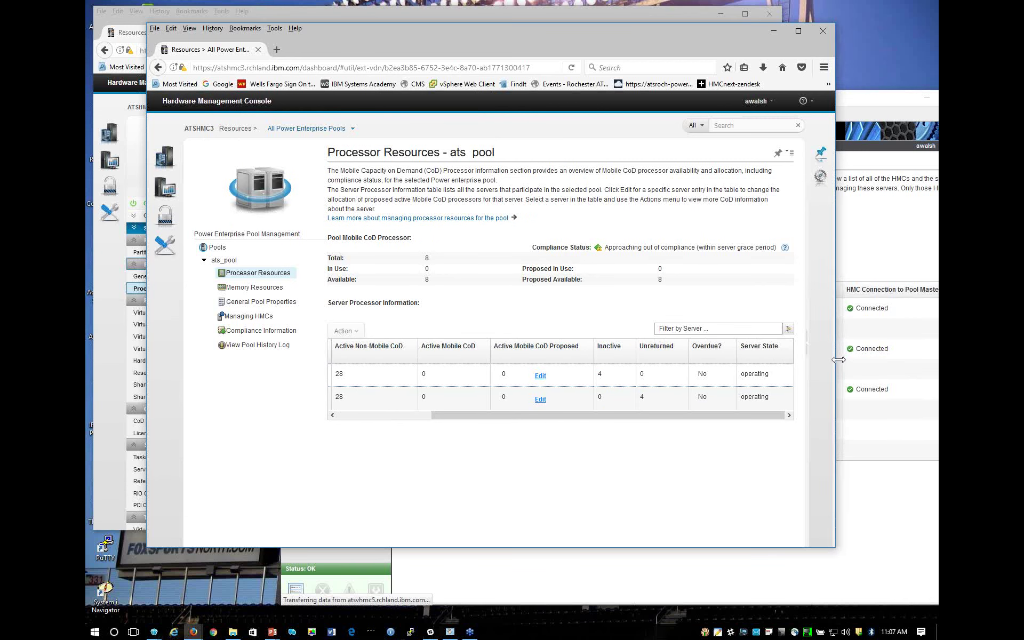
{"action": "left_click_drag", "start_coordinate": [839, 359], "coordinate": [927, 362]}
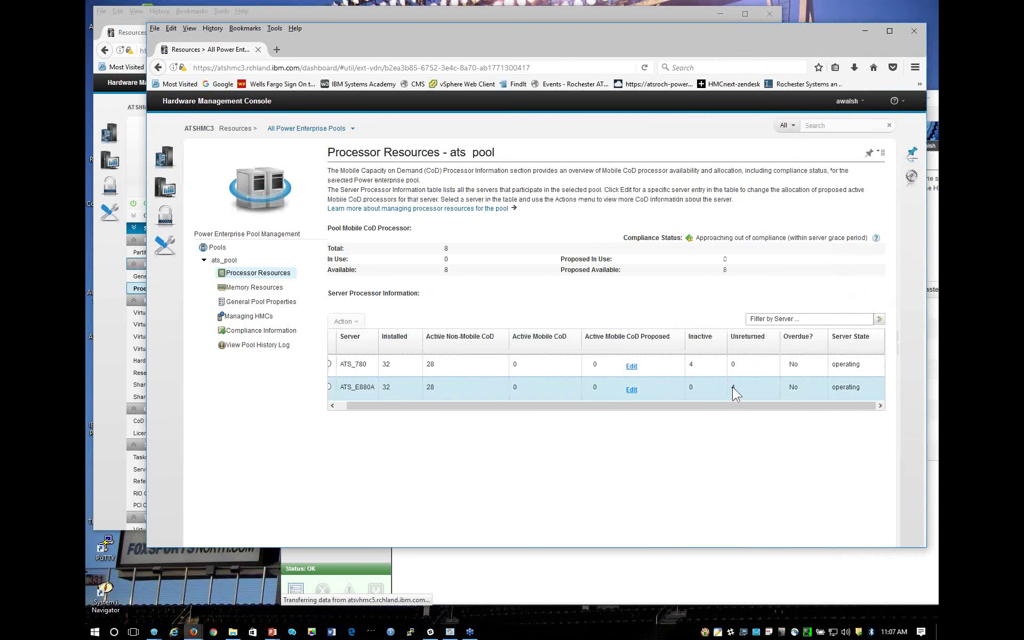
Minimize the ATSHMC3 window and spread out the ATS_E880A CoD message windows from the HMCs to compare them.
{"action": "left_click", "coordinate": [864, 31]}
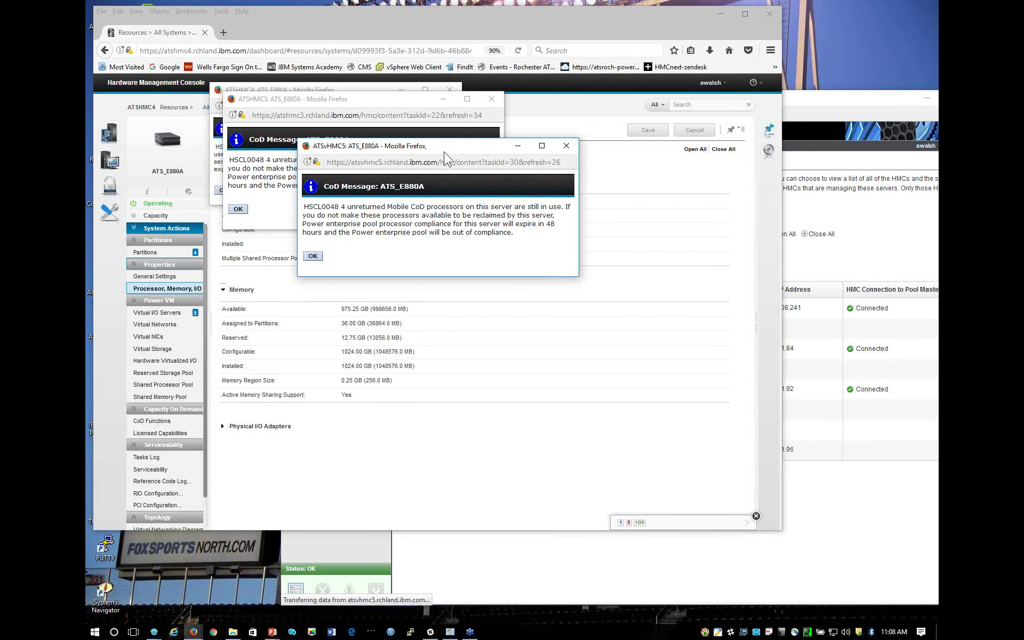
{"action": "left_click_drag", "start_coordinate": [443, 151], "coordinate": [513, 203]}
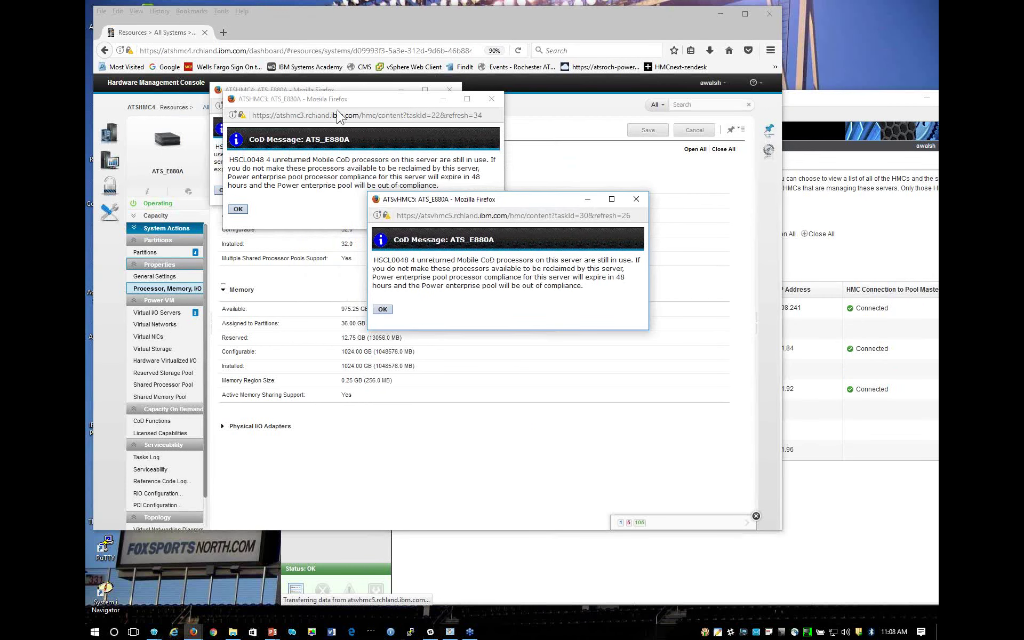
{"action": "left_click", "coordinate": [360, 113]}
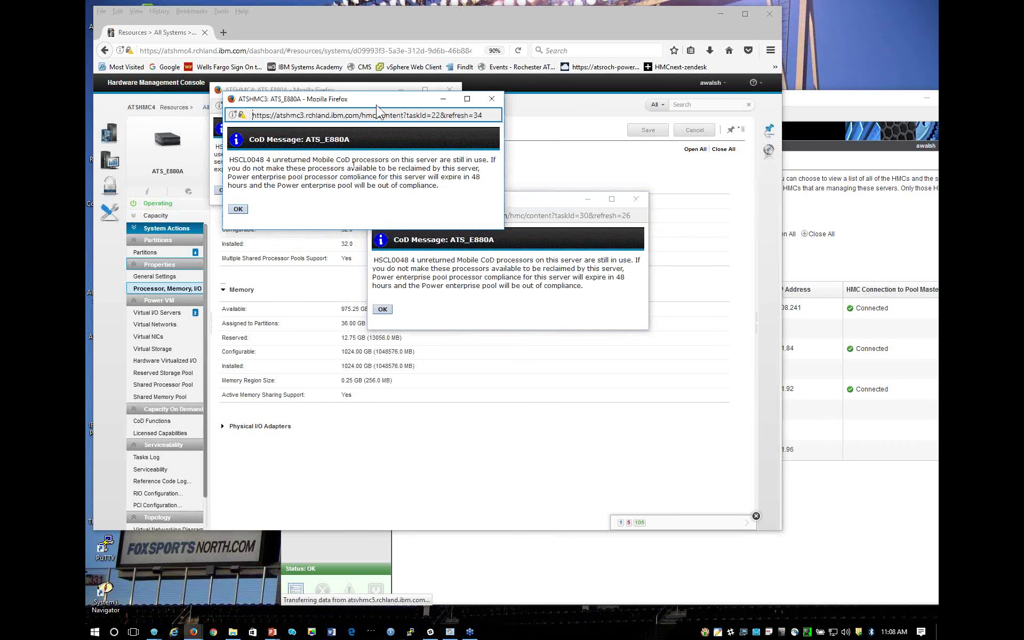
{"action": "left_click_drag", "start_coordinate": [377, 106], "coordinate": [595, 314]}
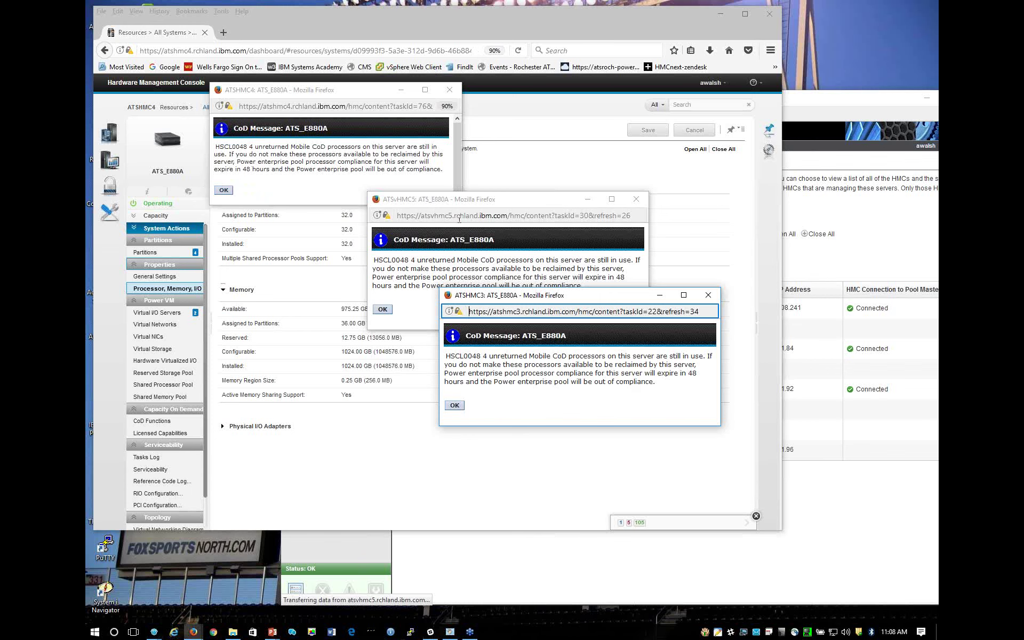
{"action": "left_click_drag", "start_coordinate": [524, 201], "coordinate": [413, 186]}
{"action": "left_click_drag", "start_coordinate": [620, 302], "coordinate": [538, 297]}
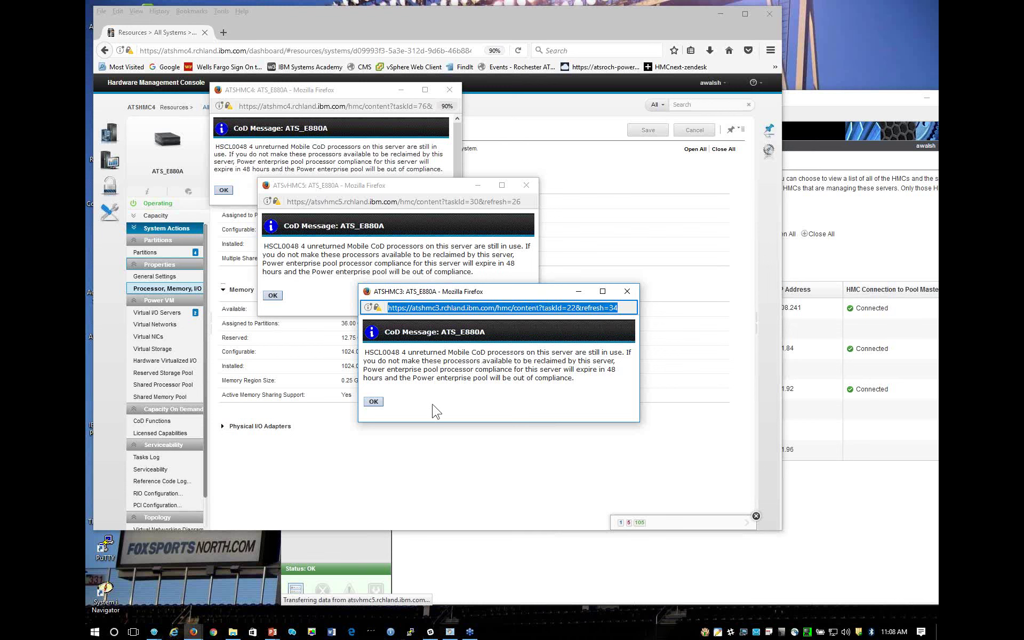
Acknowledge the ATS_E880A CoD messages from ATSHMC3, ATSvHMC5 and ATSHMC4.
{"action": "left_click", "coordinate": [374, 404]}
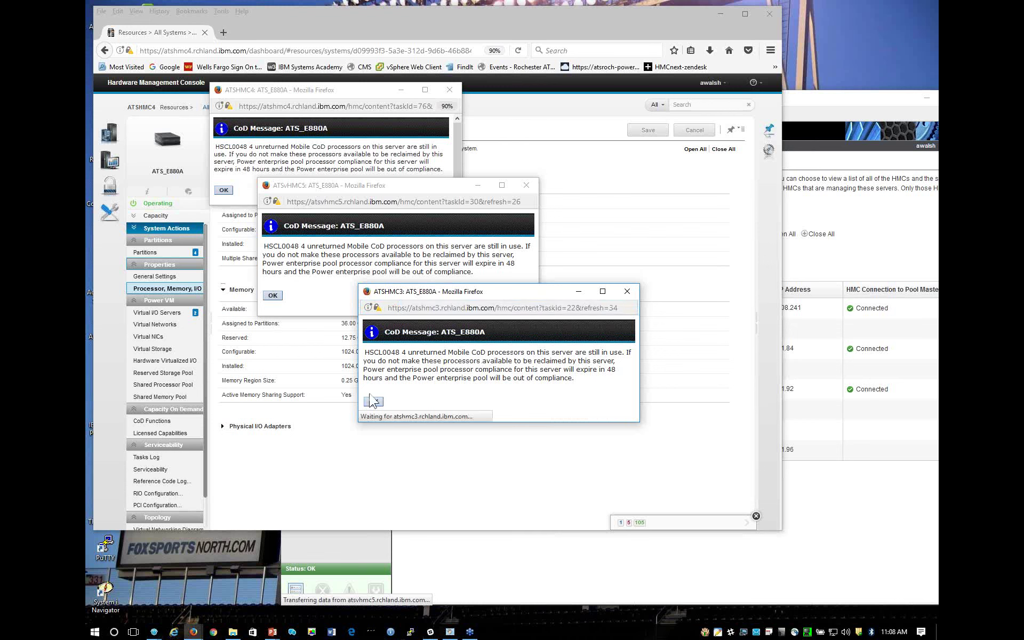
{"action": "left_click", "coordinate": [273, 295]}
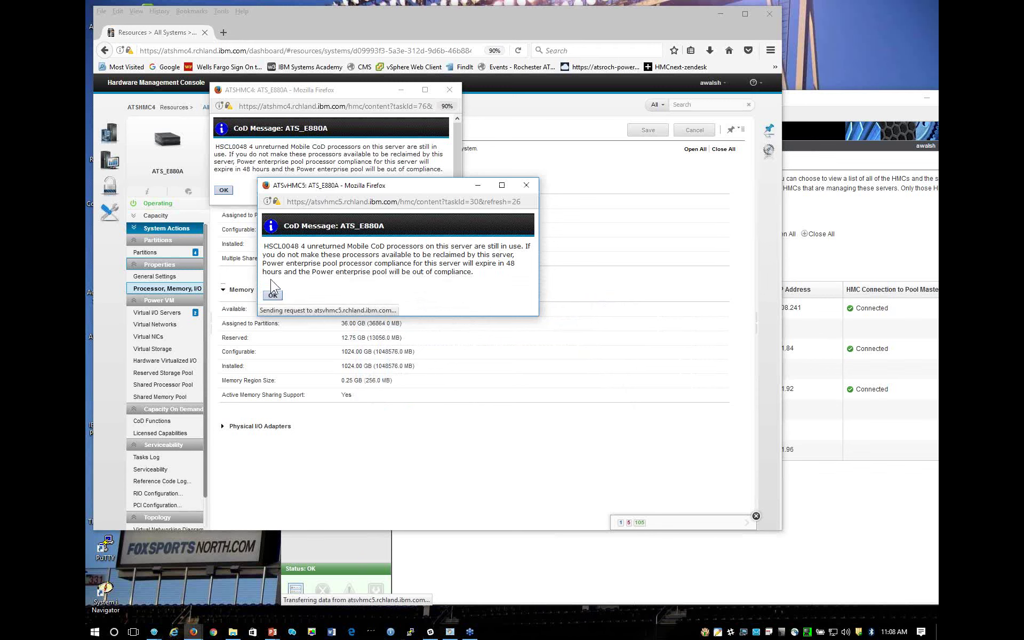
{"action": "left_click", "coordinate": [223, 191]}
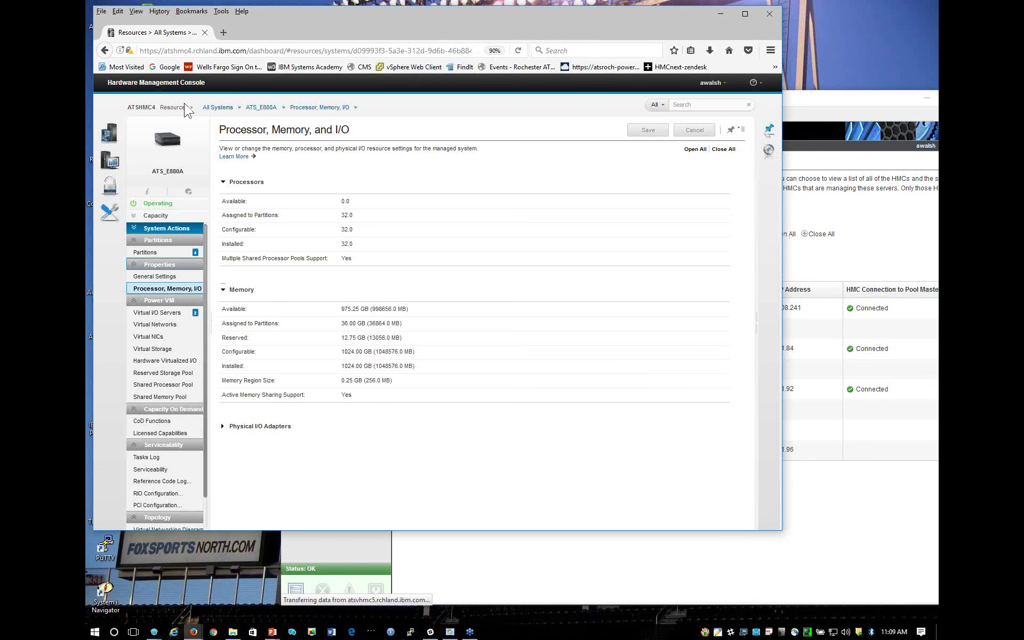
Set the allocated processing units of partition i089raw on ATS_E880A to 15.0 and save the change.
{"action": "left_click", "coordinate": [257, 113]}
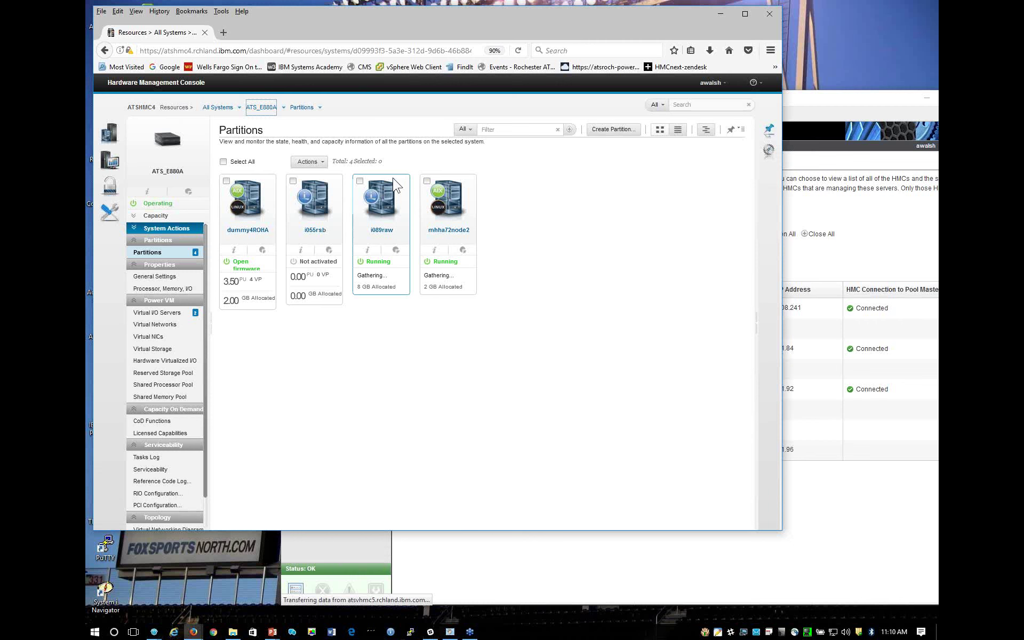
{"action": "left_click", "coordinate": [360, 181]}
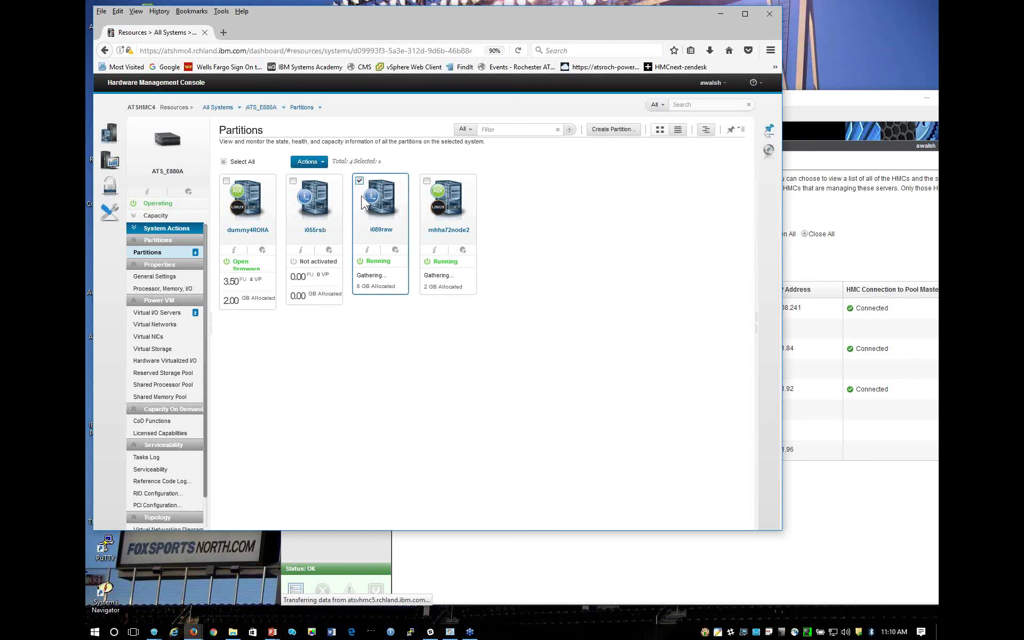
{"action": "left_click", "coordinate": [324, 164]}
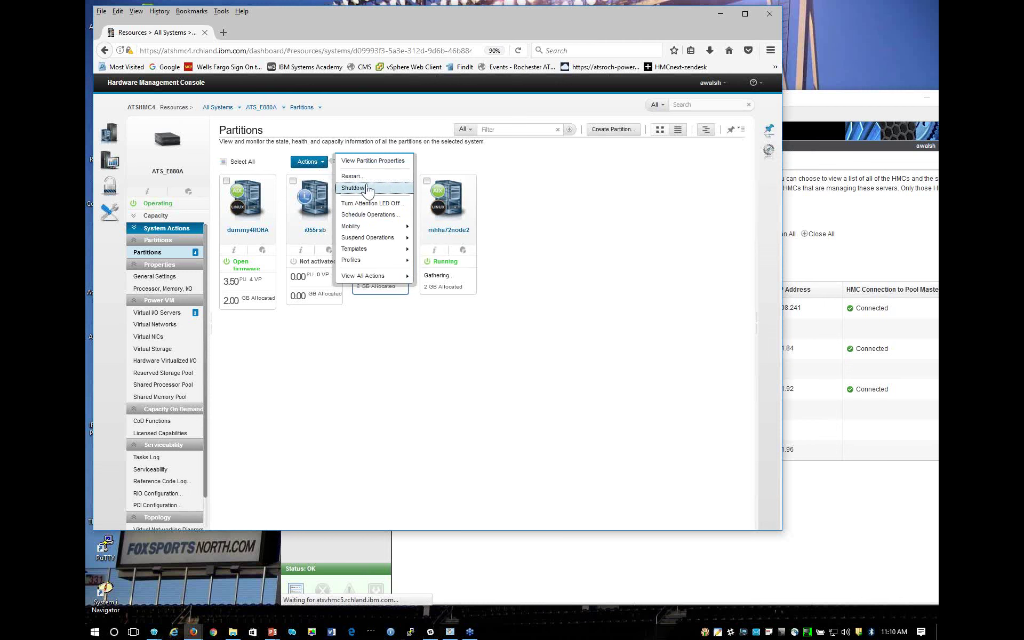
{"action": "left_click", "coordinate": [364, 167]}
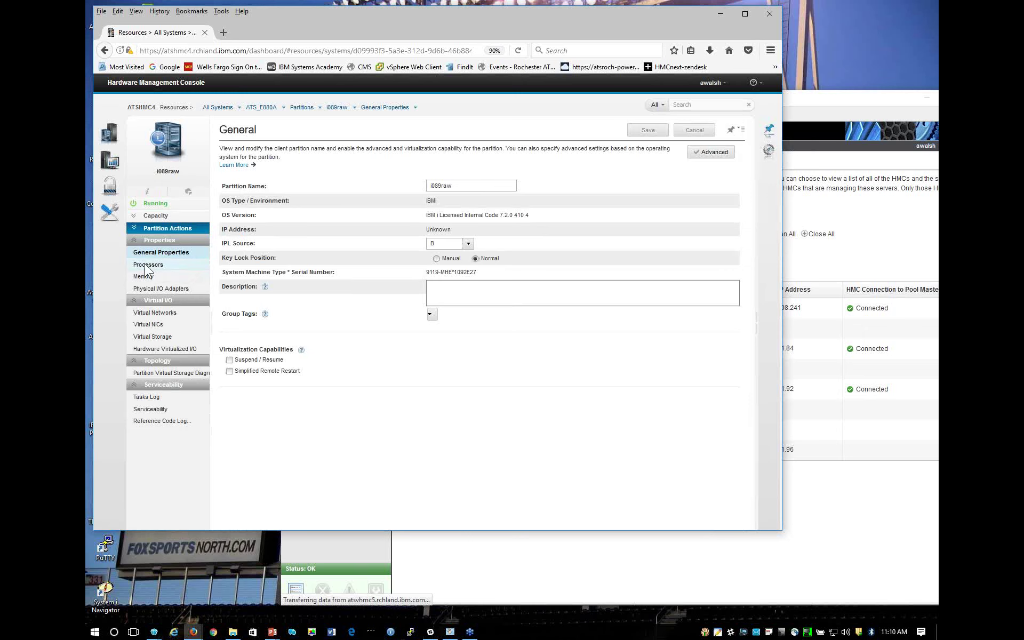
{"action": "left_click", "coordinate": [146, 266]}
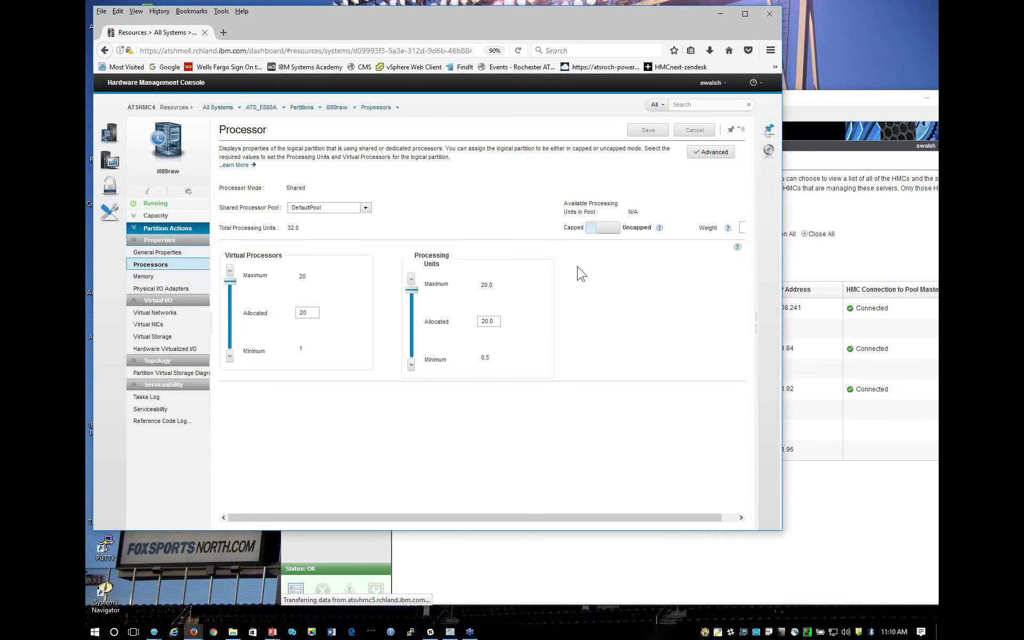
{"action": "left_click", "coordinate": [490, 321]}
{"action": "left_click_drag", "start_coordinate": [489, 320], "coordinate": [462, 325]}
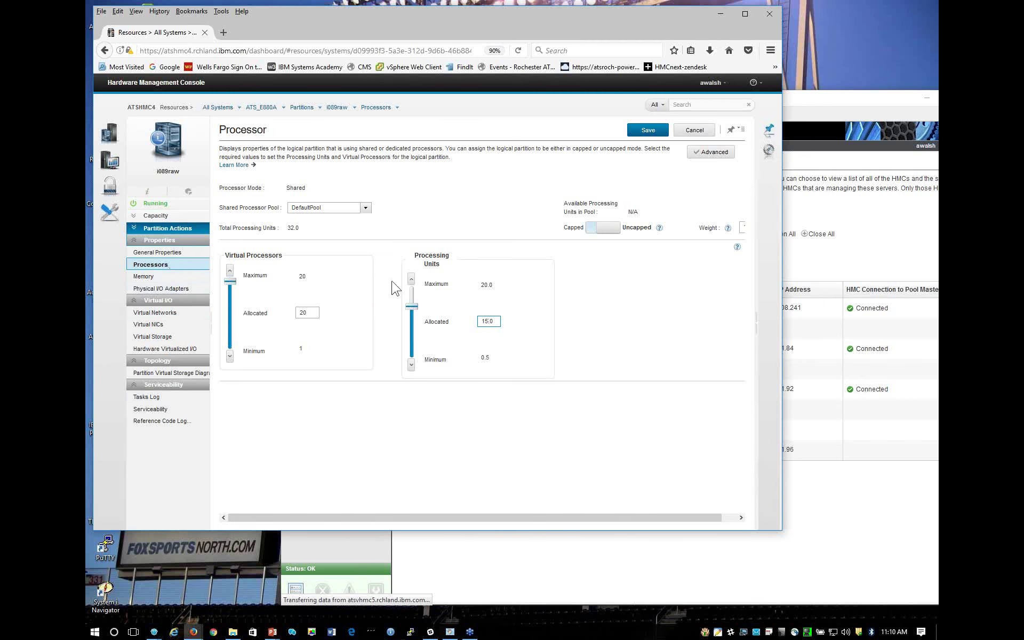
{"action": "left_click", "coordinate": [652, 132]}
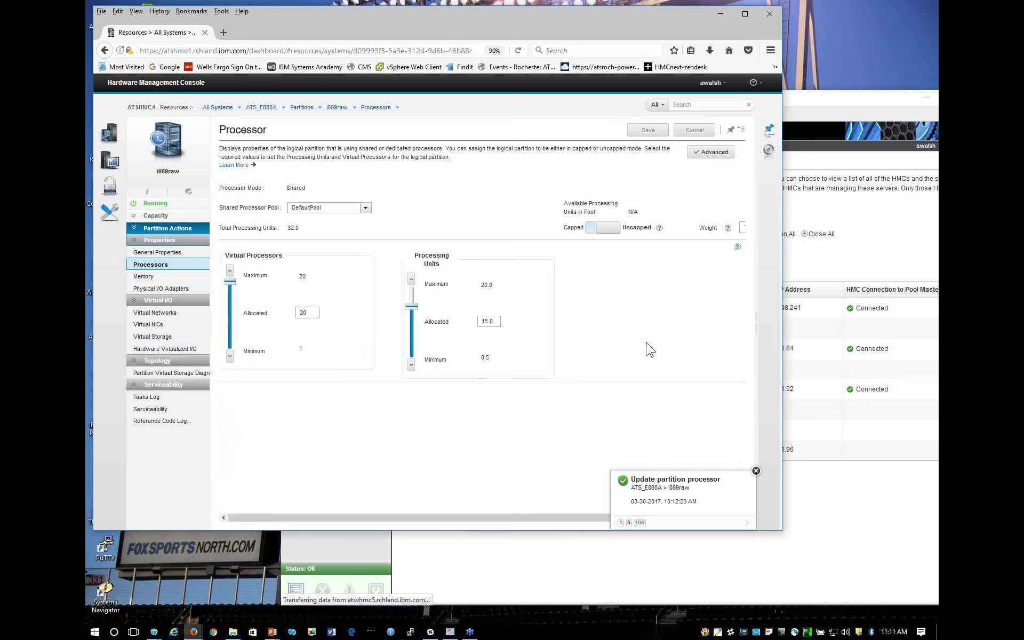
{"action": "left_click", "coordinate": [486, 321]}
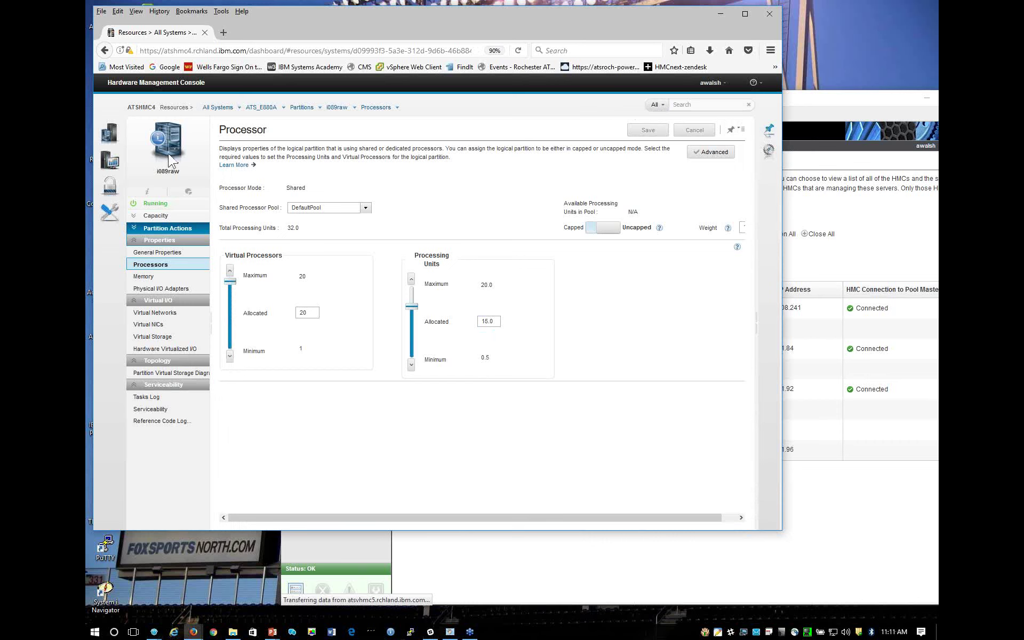
Return to the partitions of ATS_E880A and open the list of all shared storage pool clusters.
{"action": "double_click", "coordinate": [261, 109]}
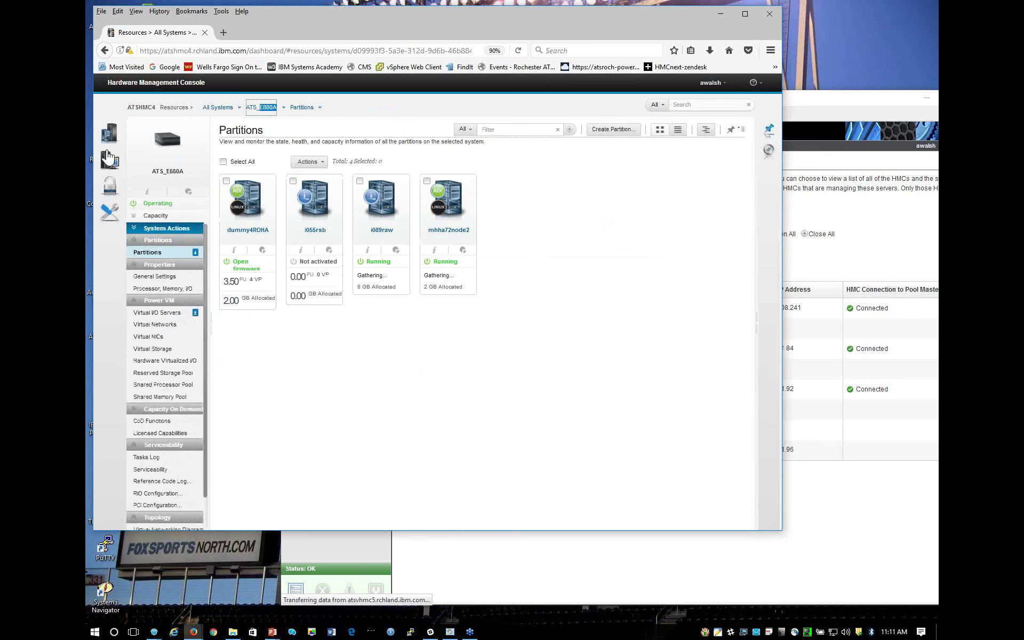
{"action": "mouse_move", "coordinate": [113, 145]}
{"action": "left_click", "coordinate": [190, 193]}
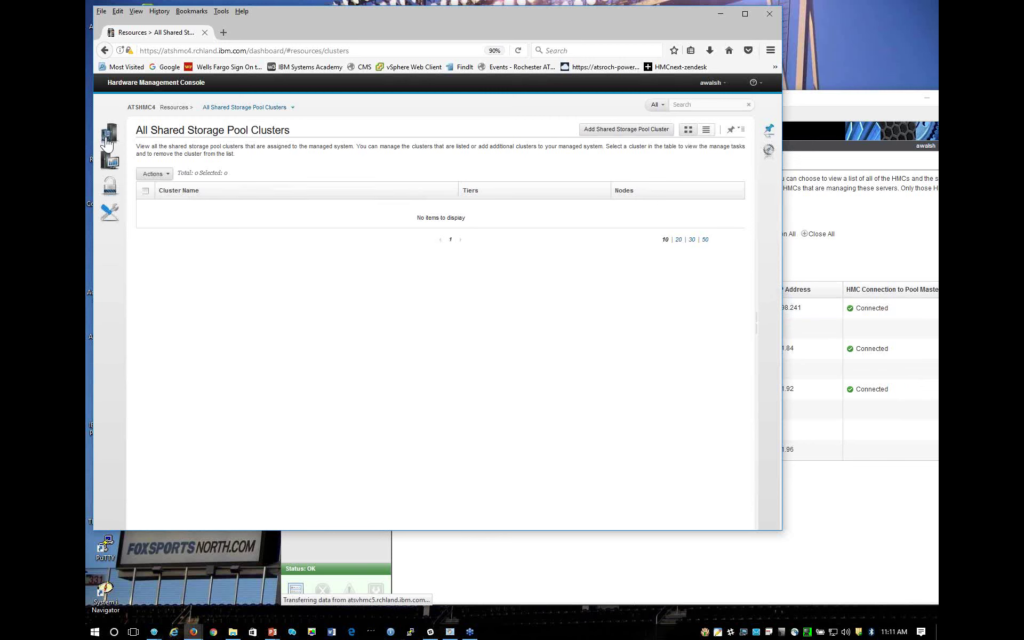
{"action": "mouse_move", "coordinate": [109, 138]}
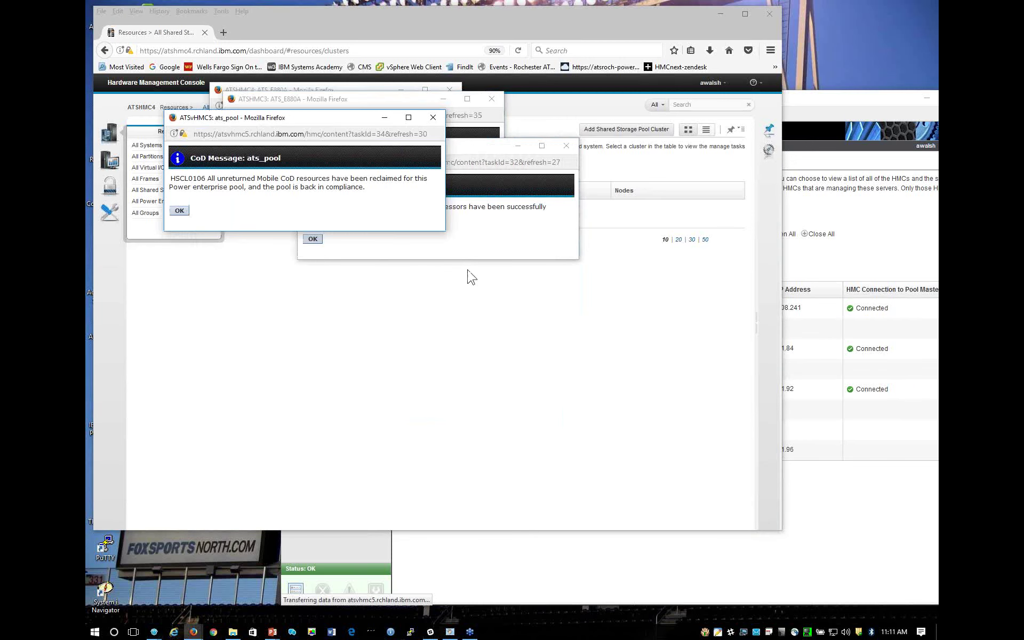
Spread out the CoD message windows for ATS_E880A and ats_pool, and acknowledge the ATS_E880A message from ATSHMC3.
{"action": "left_click_drag", "start_coordinate": [327, 121], "coordinate": [512, 310]}
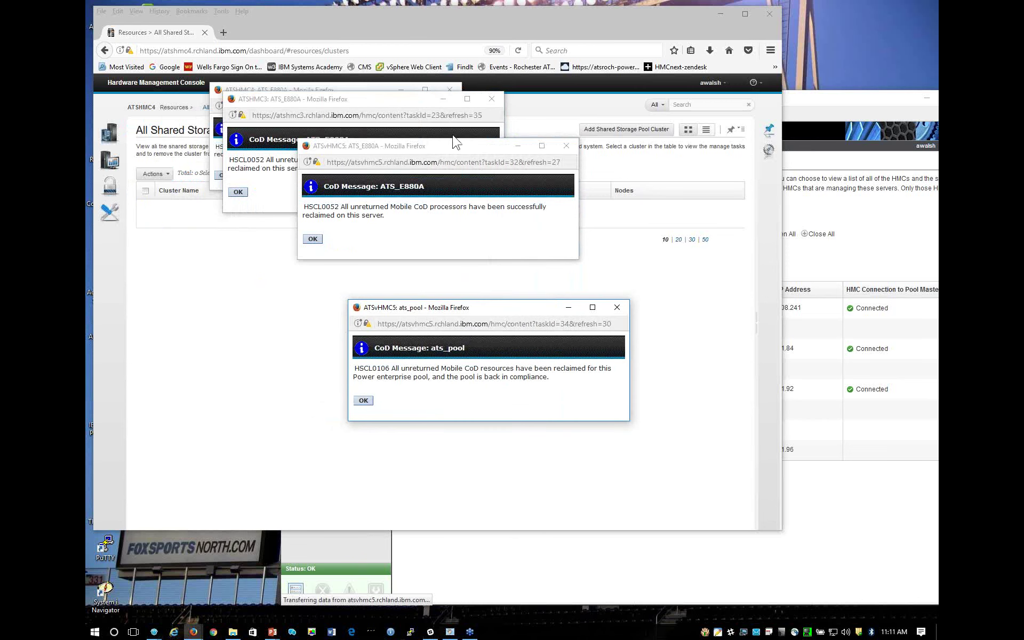
{"action": "left_click_drag", "start_coordinate": [448, 150], "coordinate": [441, 210]}
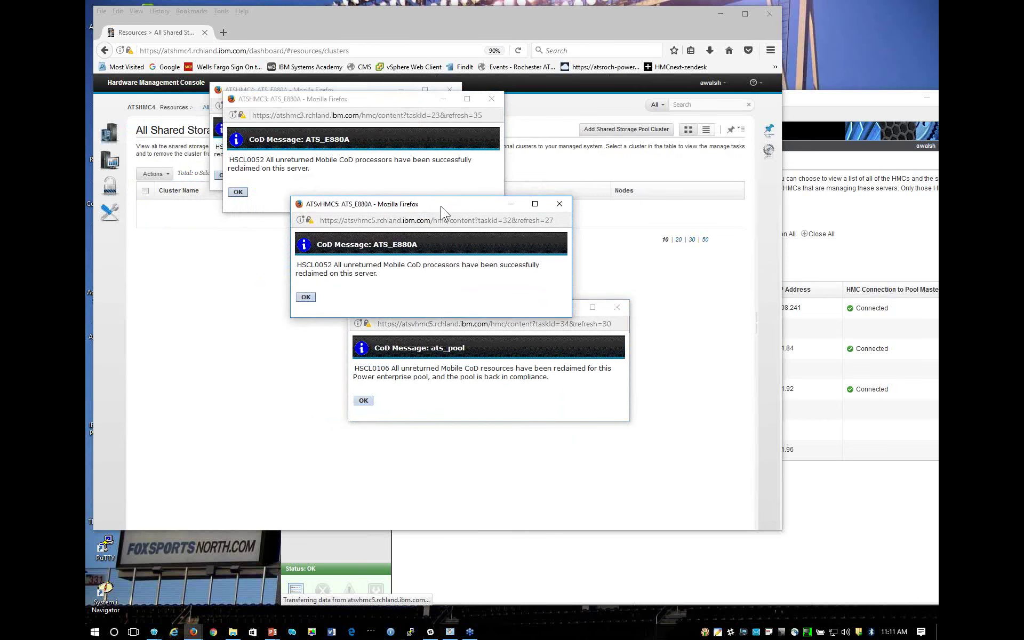
{"action": "left_click_drag", "start_coordinate": [409, 102], "coordinate": [612, 136]}
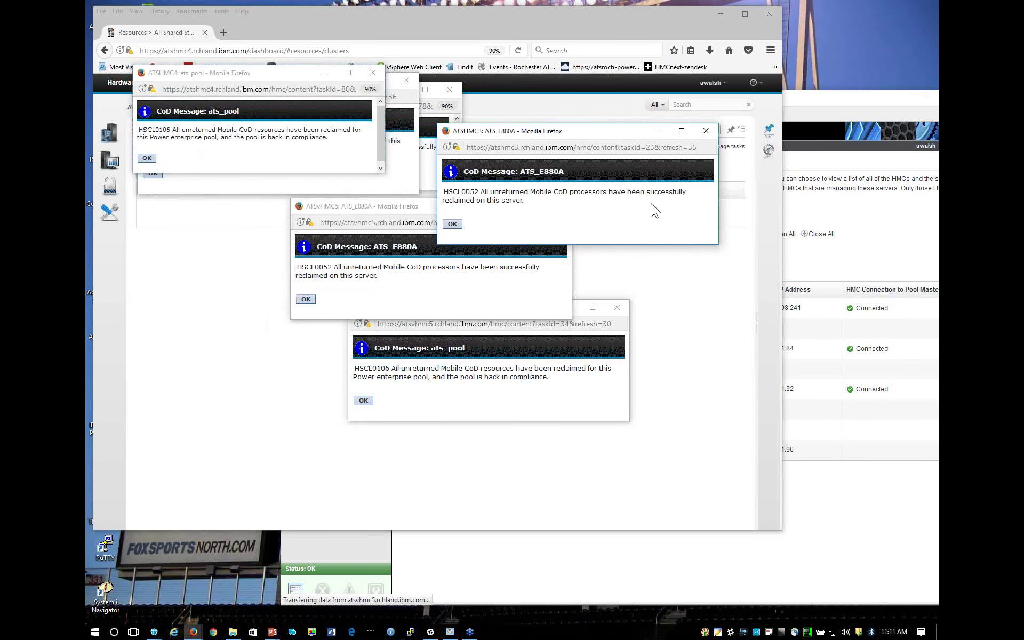
{"action": "left_click", "coordinate": [452, 223]}
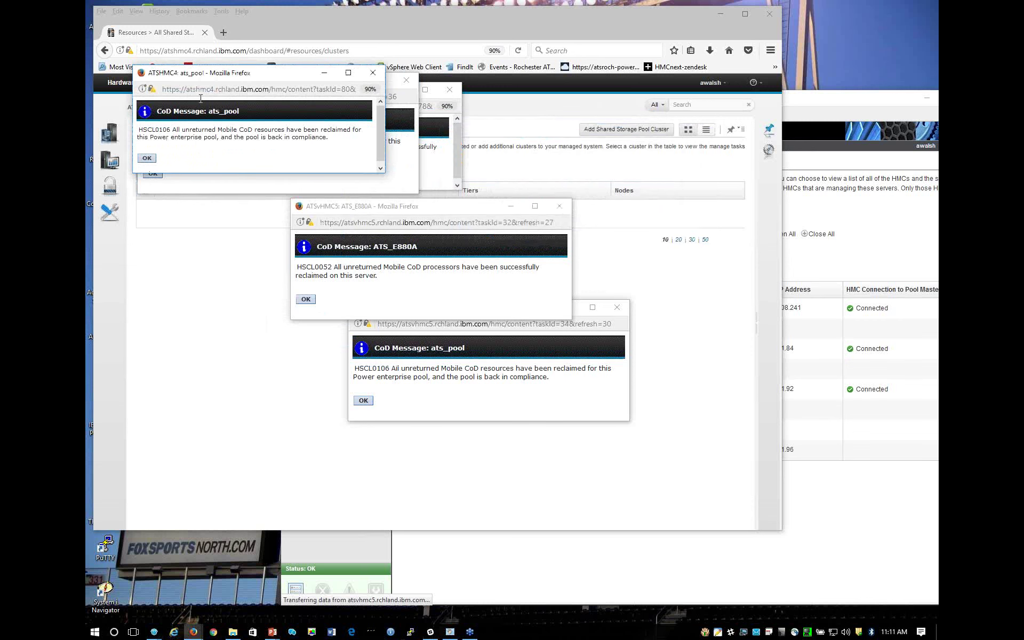
{"action": "left_click_drag", "start_coordinate": [225, 74], "coordinate": [250, 220]}
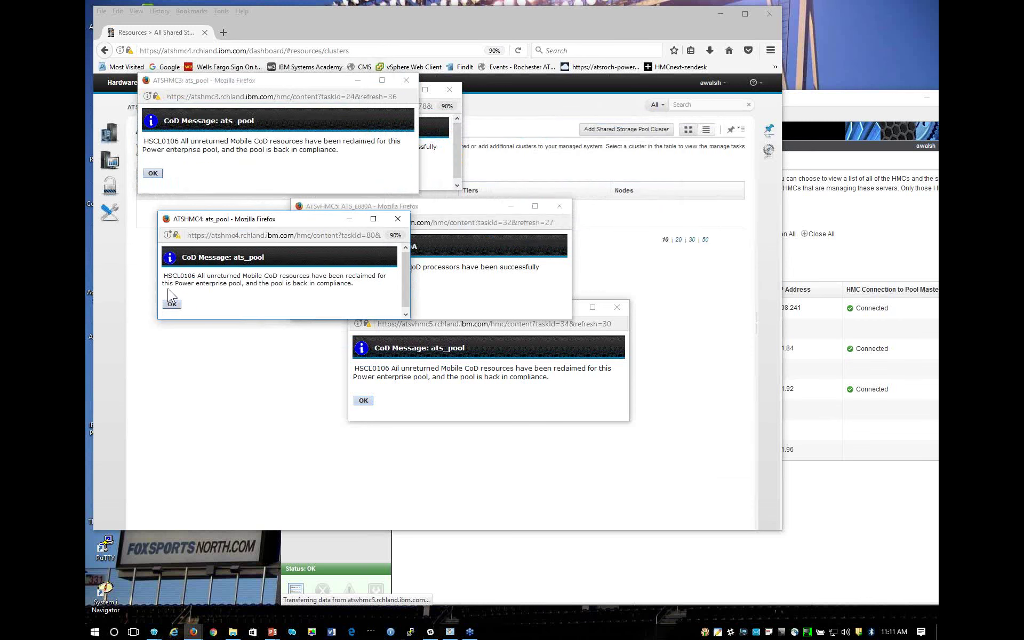